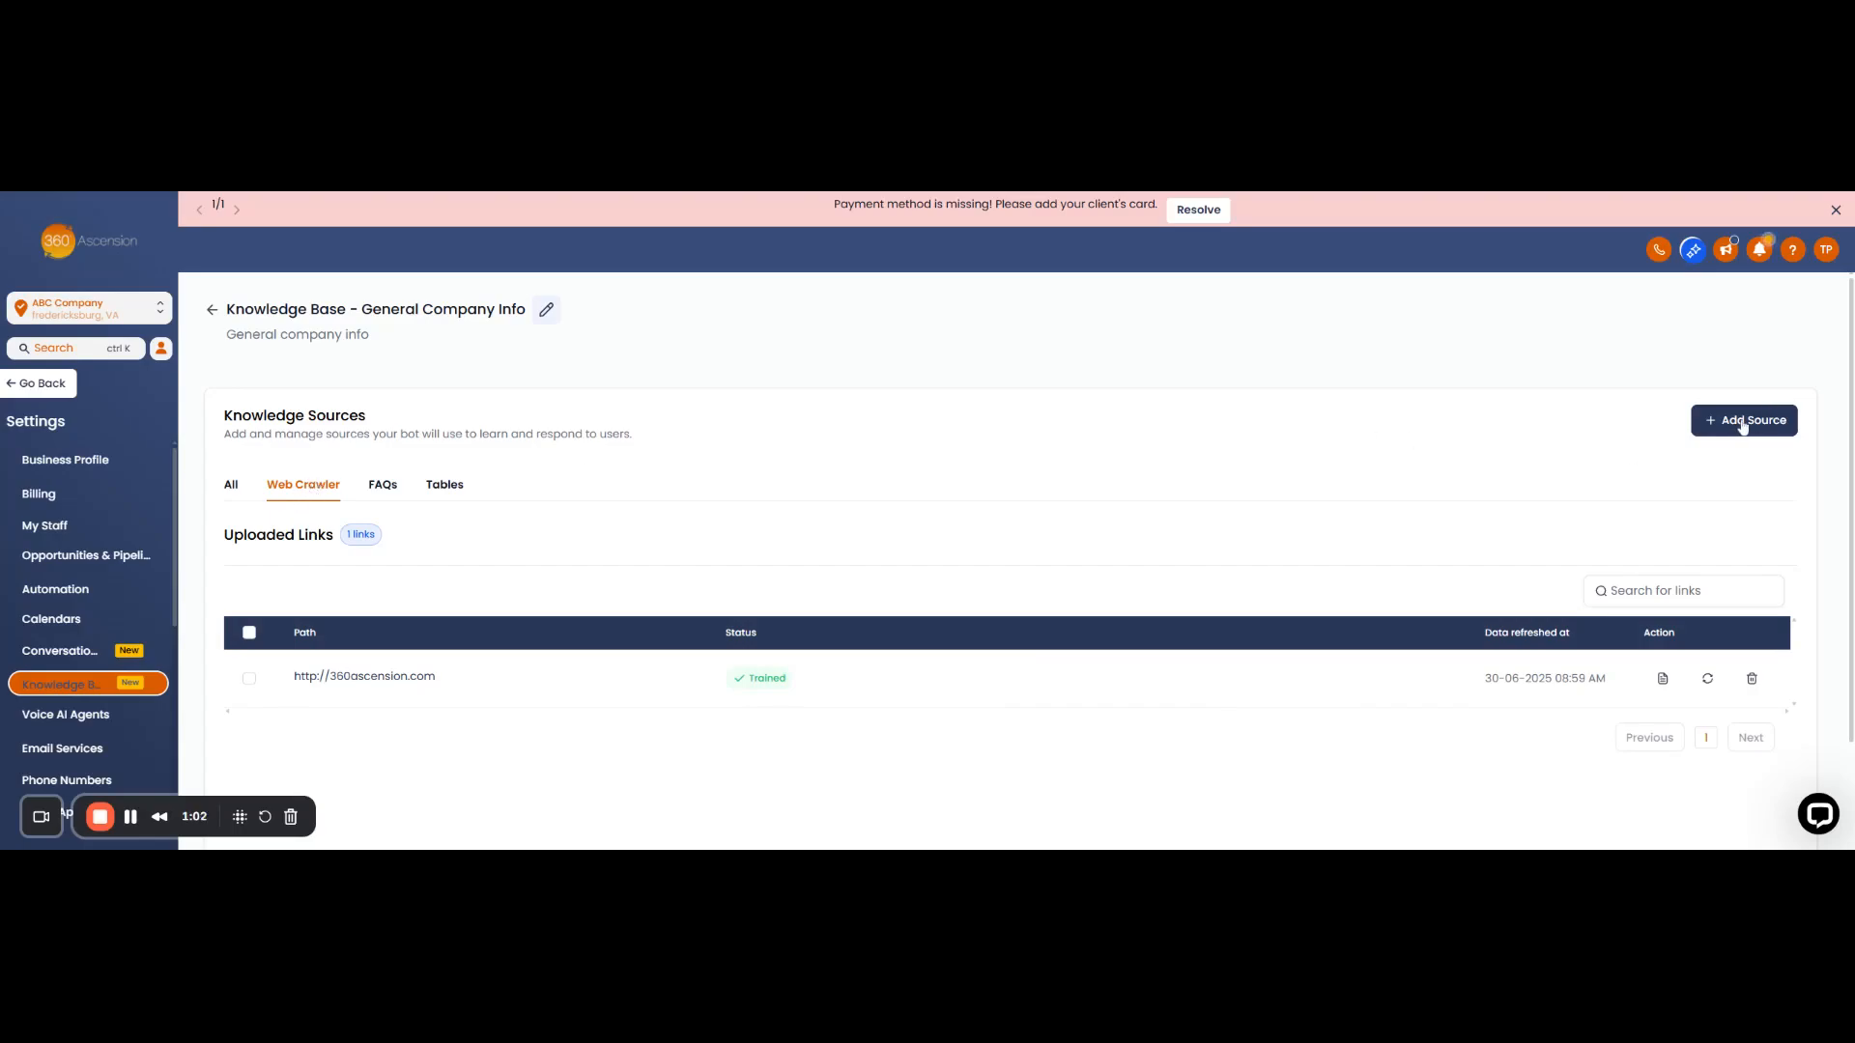
- Reopen the General Company Info knowledge base from the knowledge base list and start adding a Web Crawler source
click(213, 313)
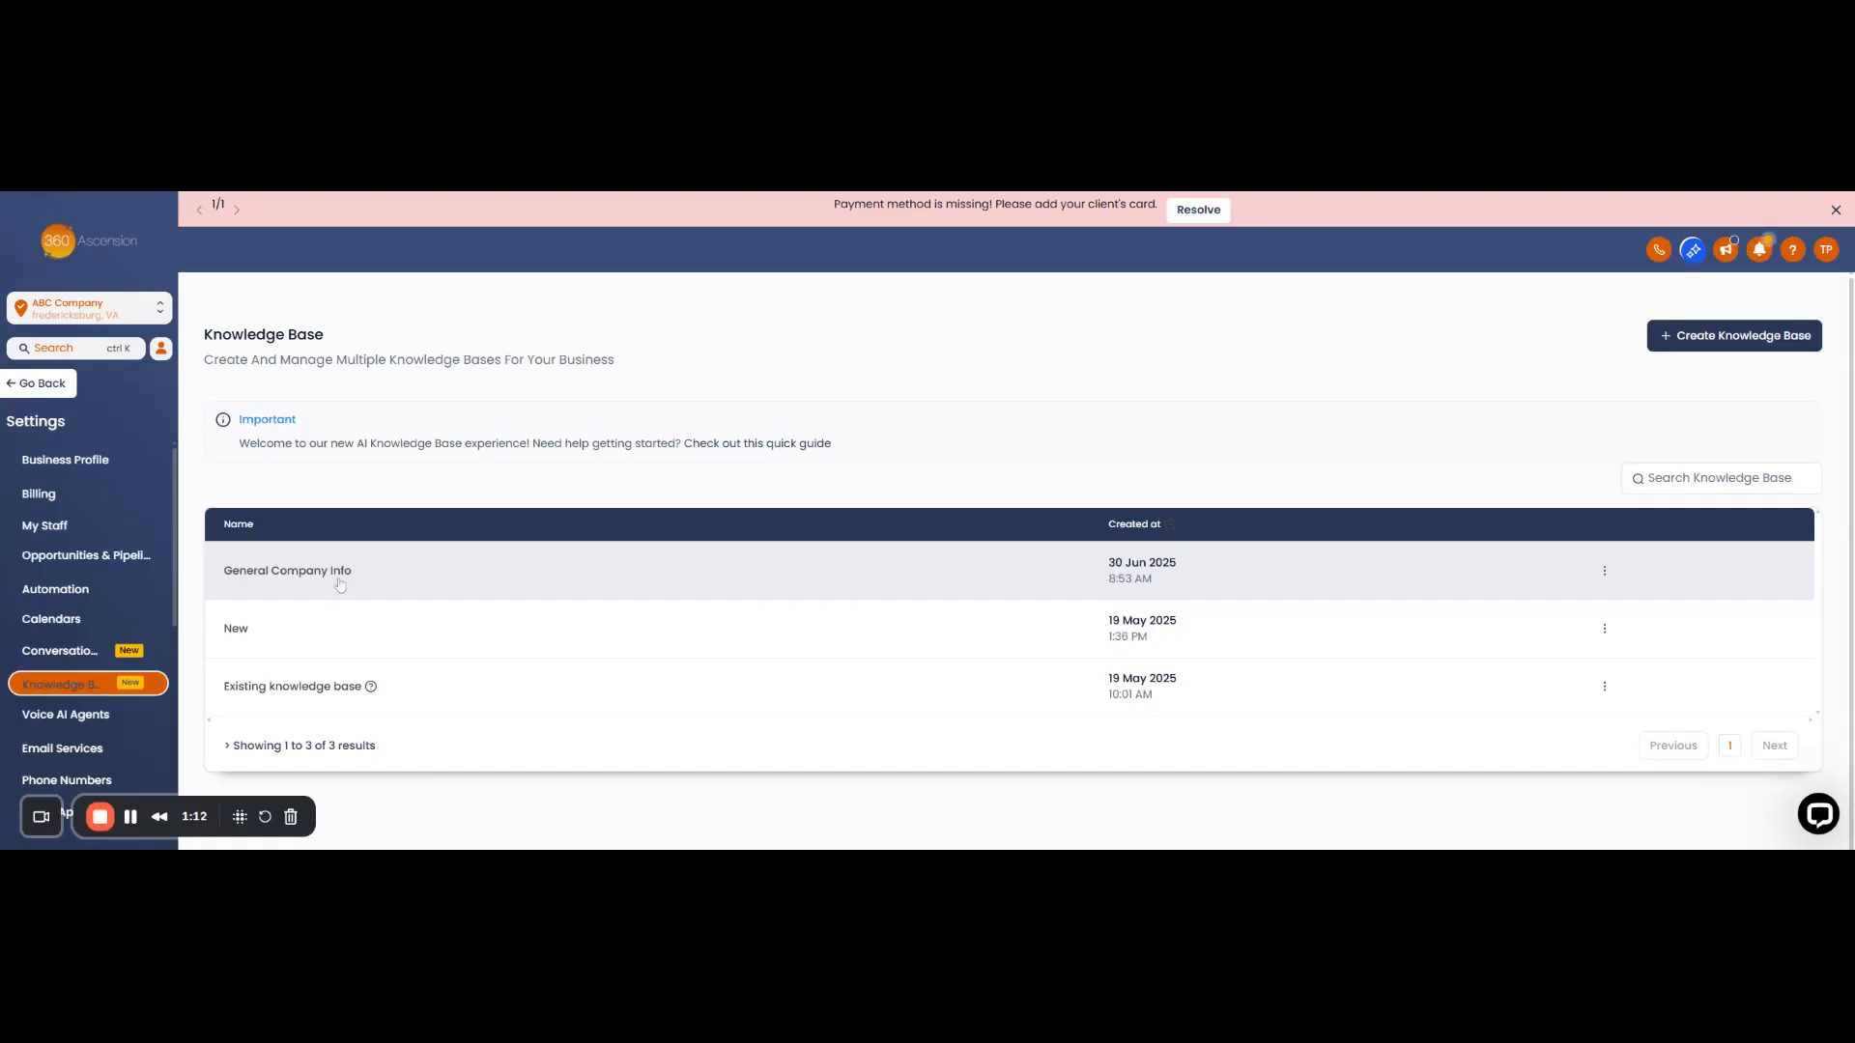
click(345, 580)
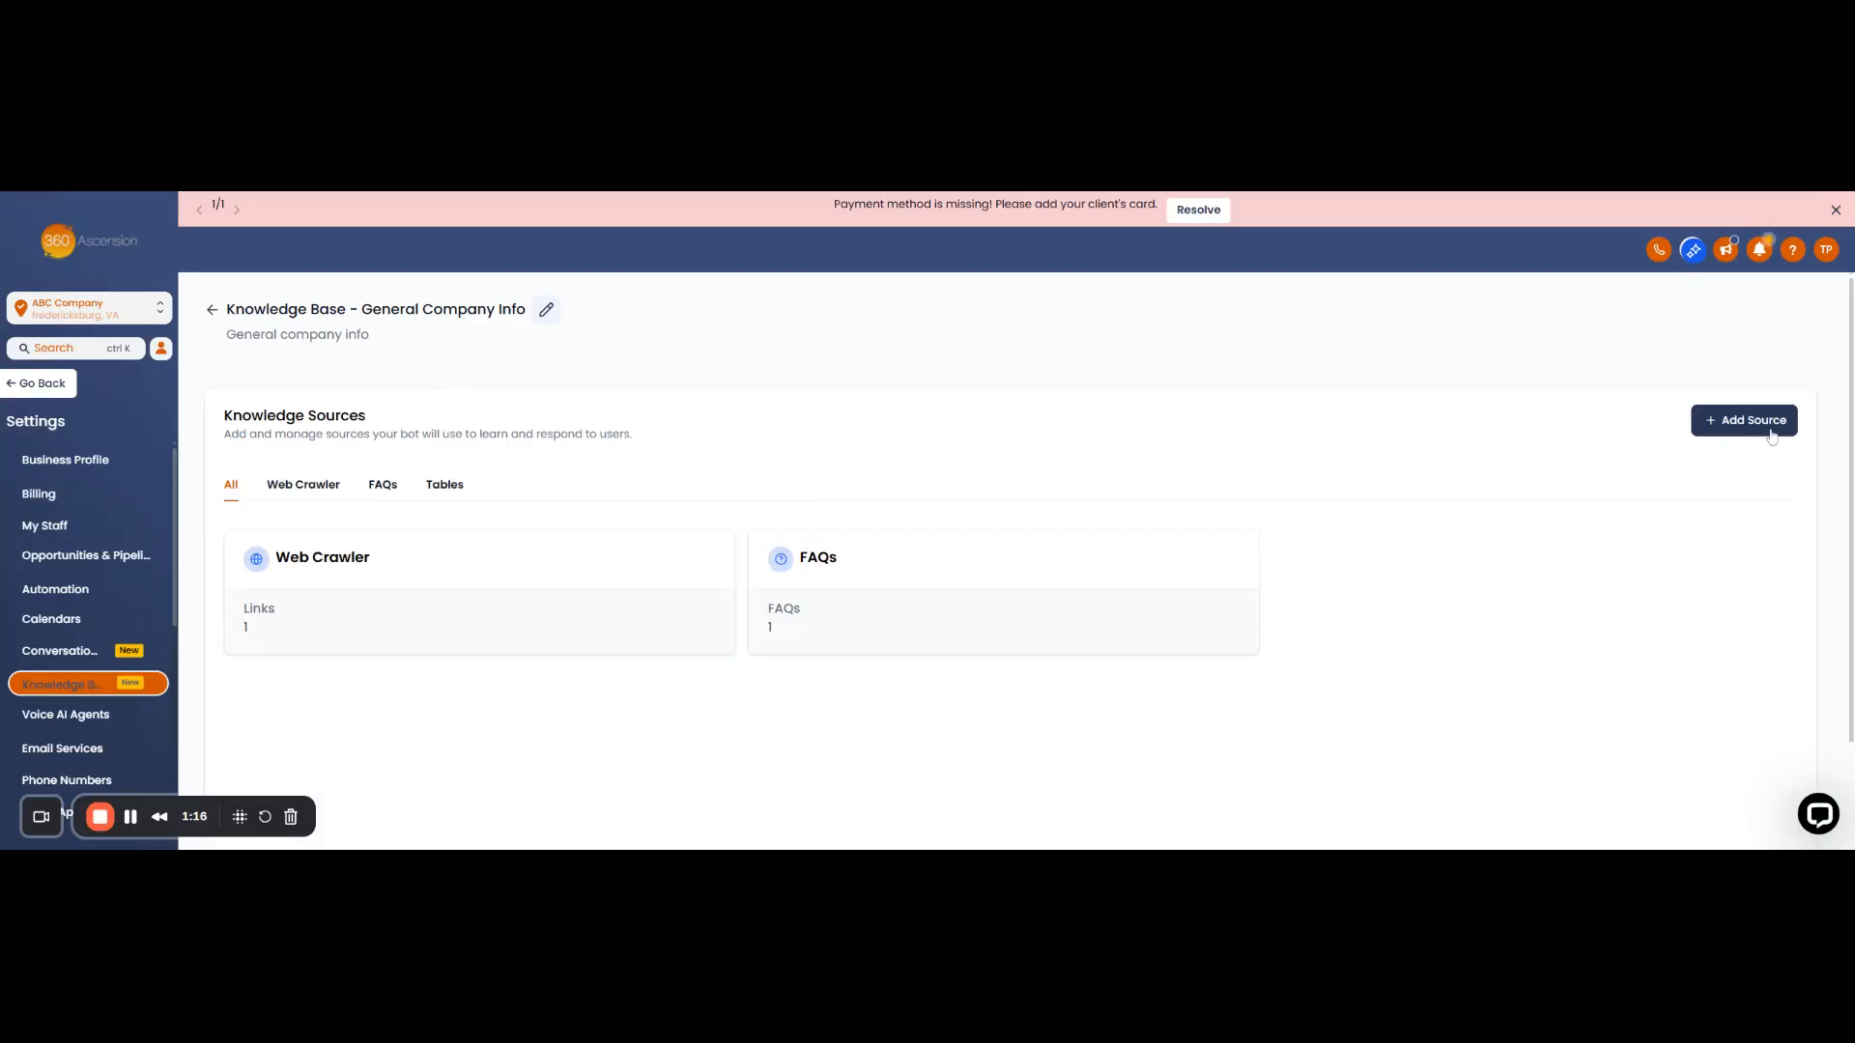
click(1734, 431)
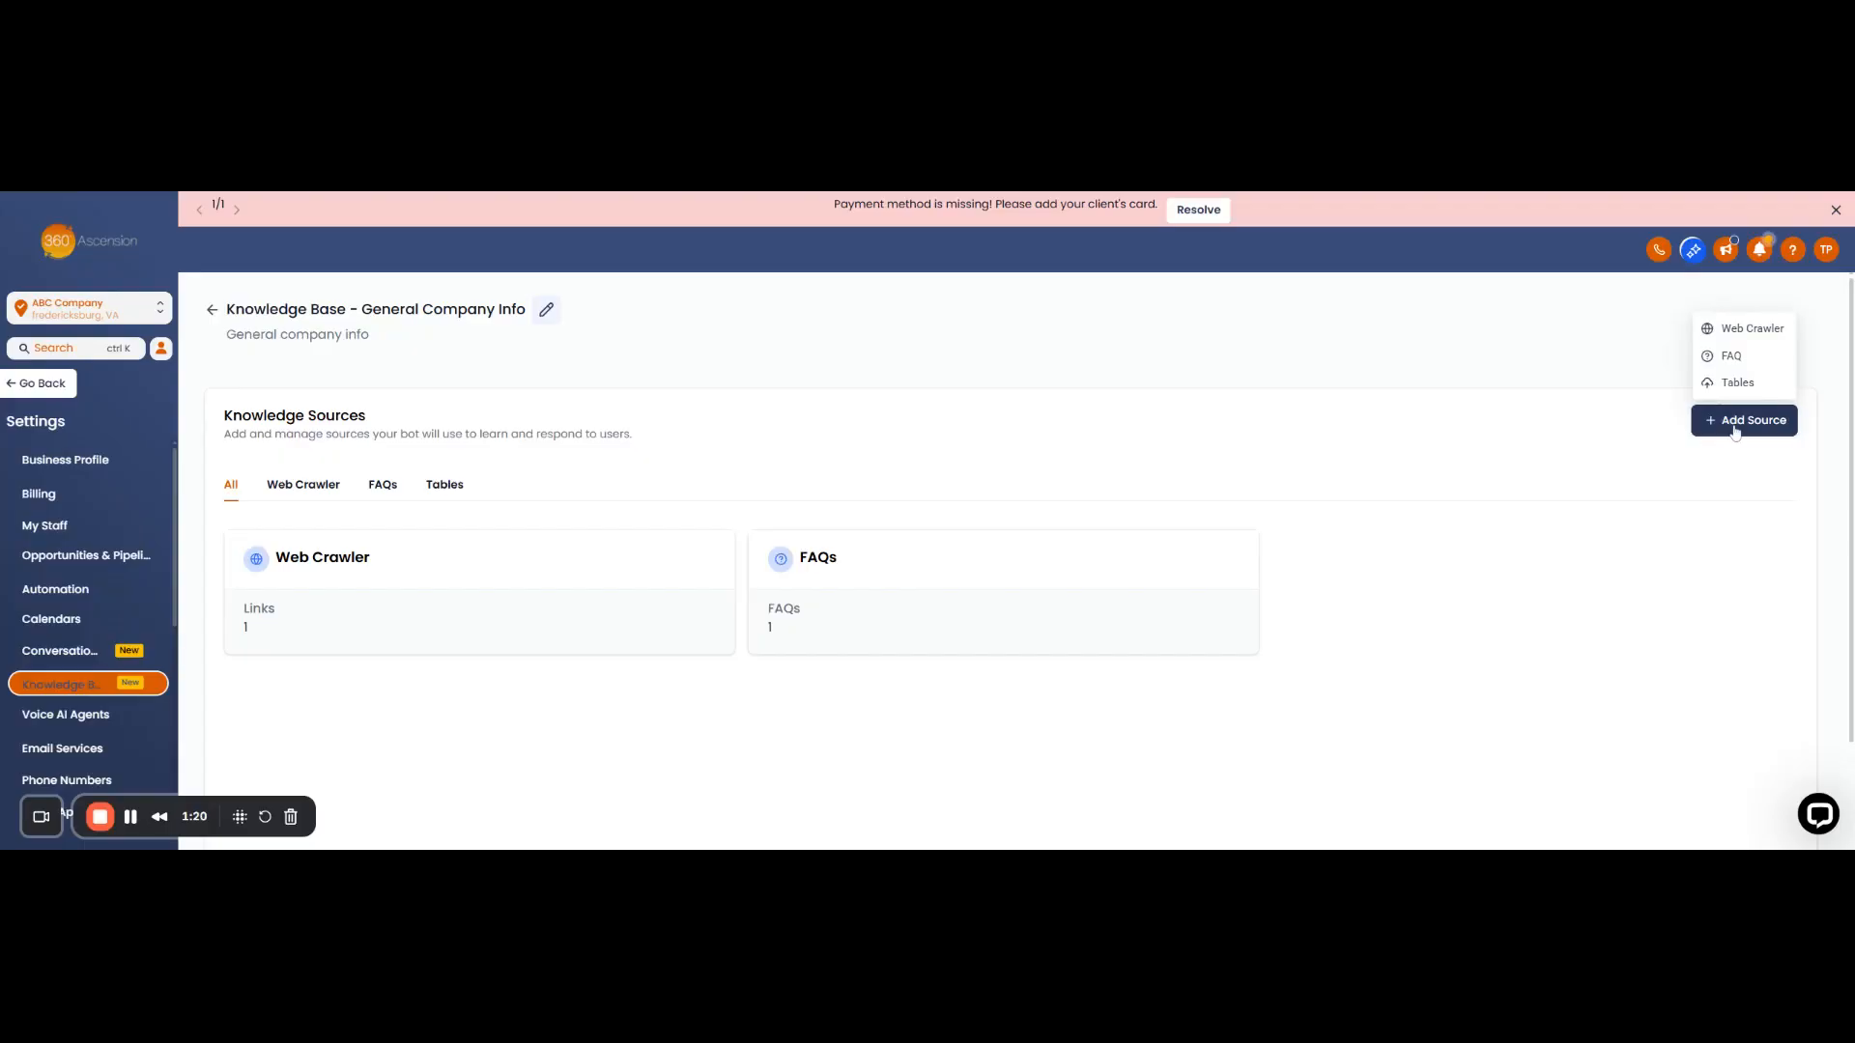
click(1727, 331)
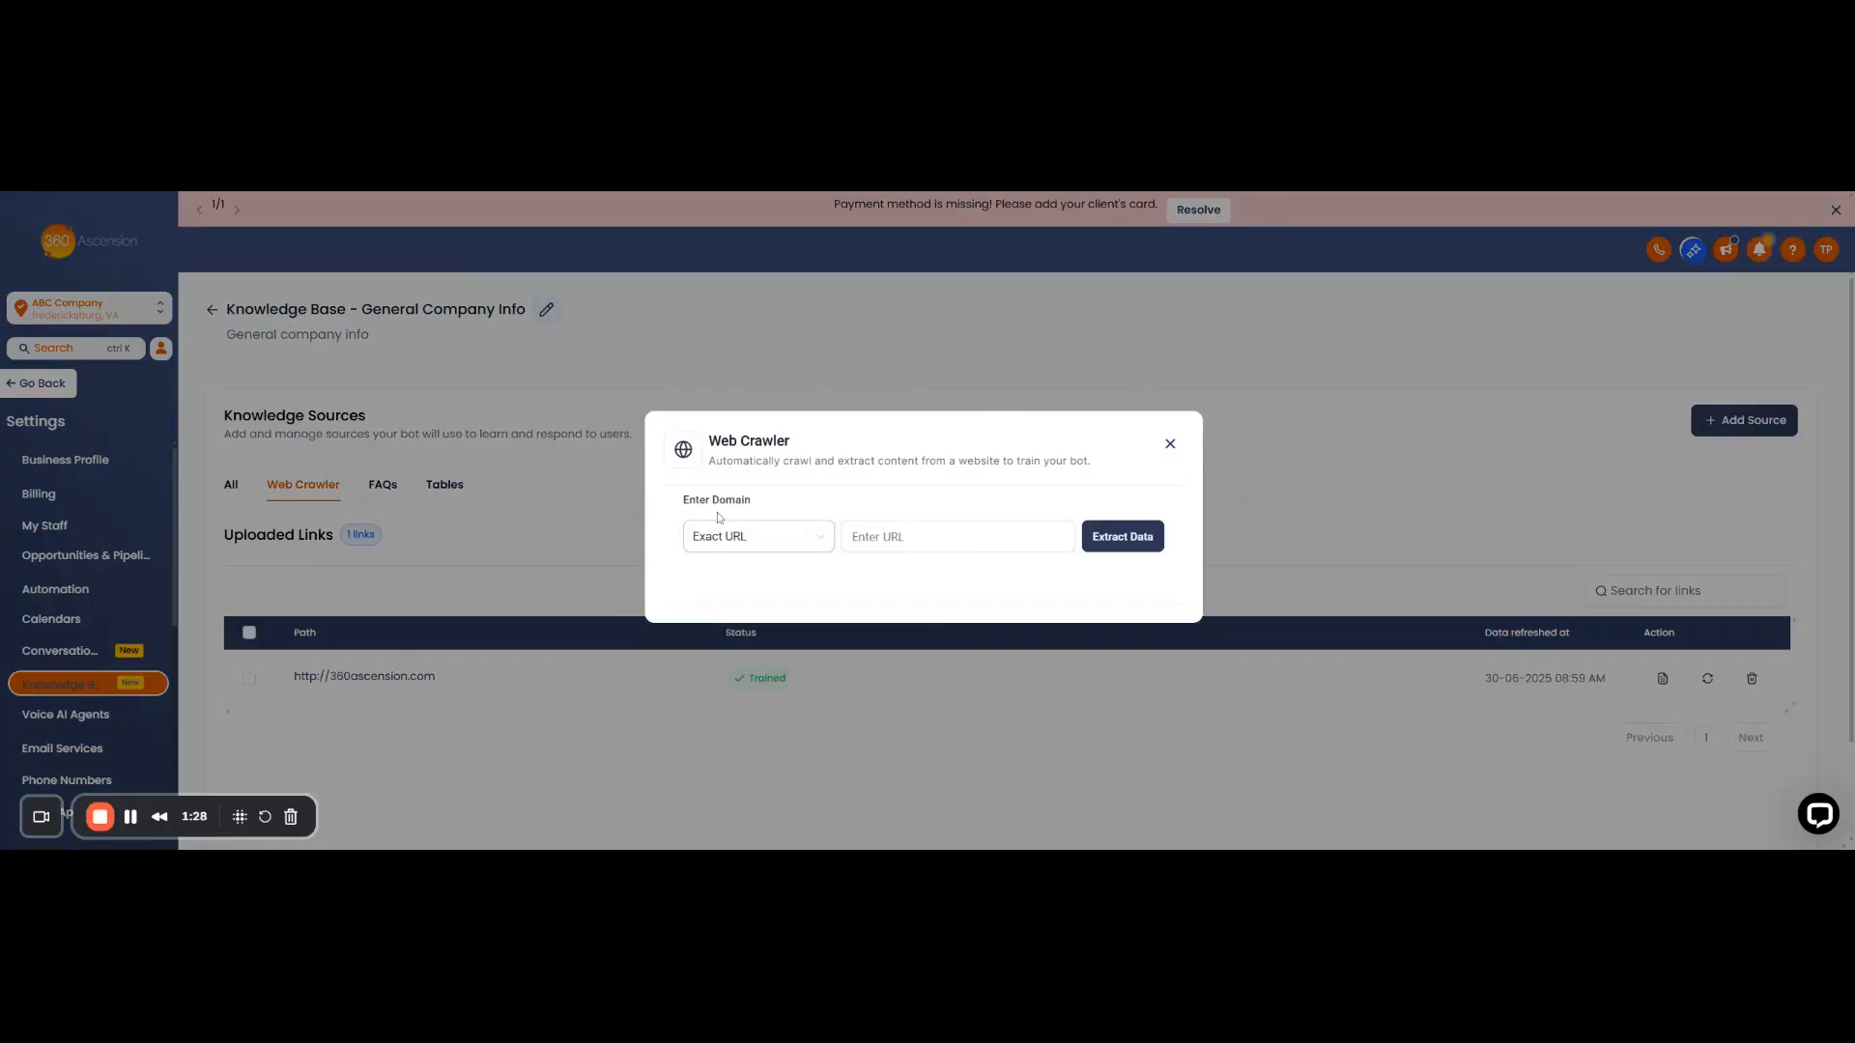
click(810, 549)
click(764, 532)
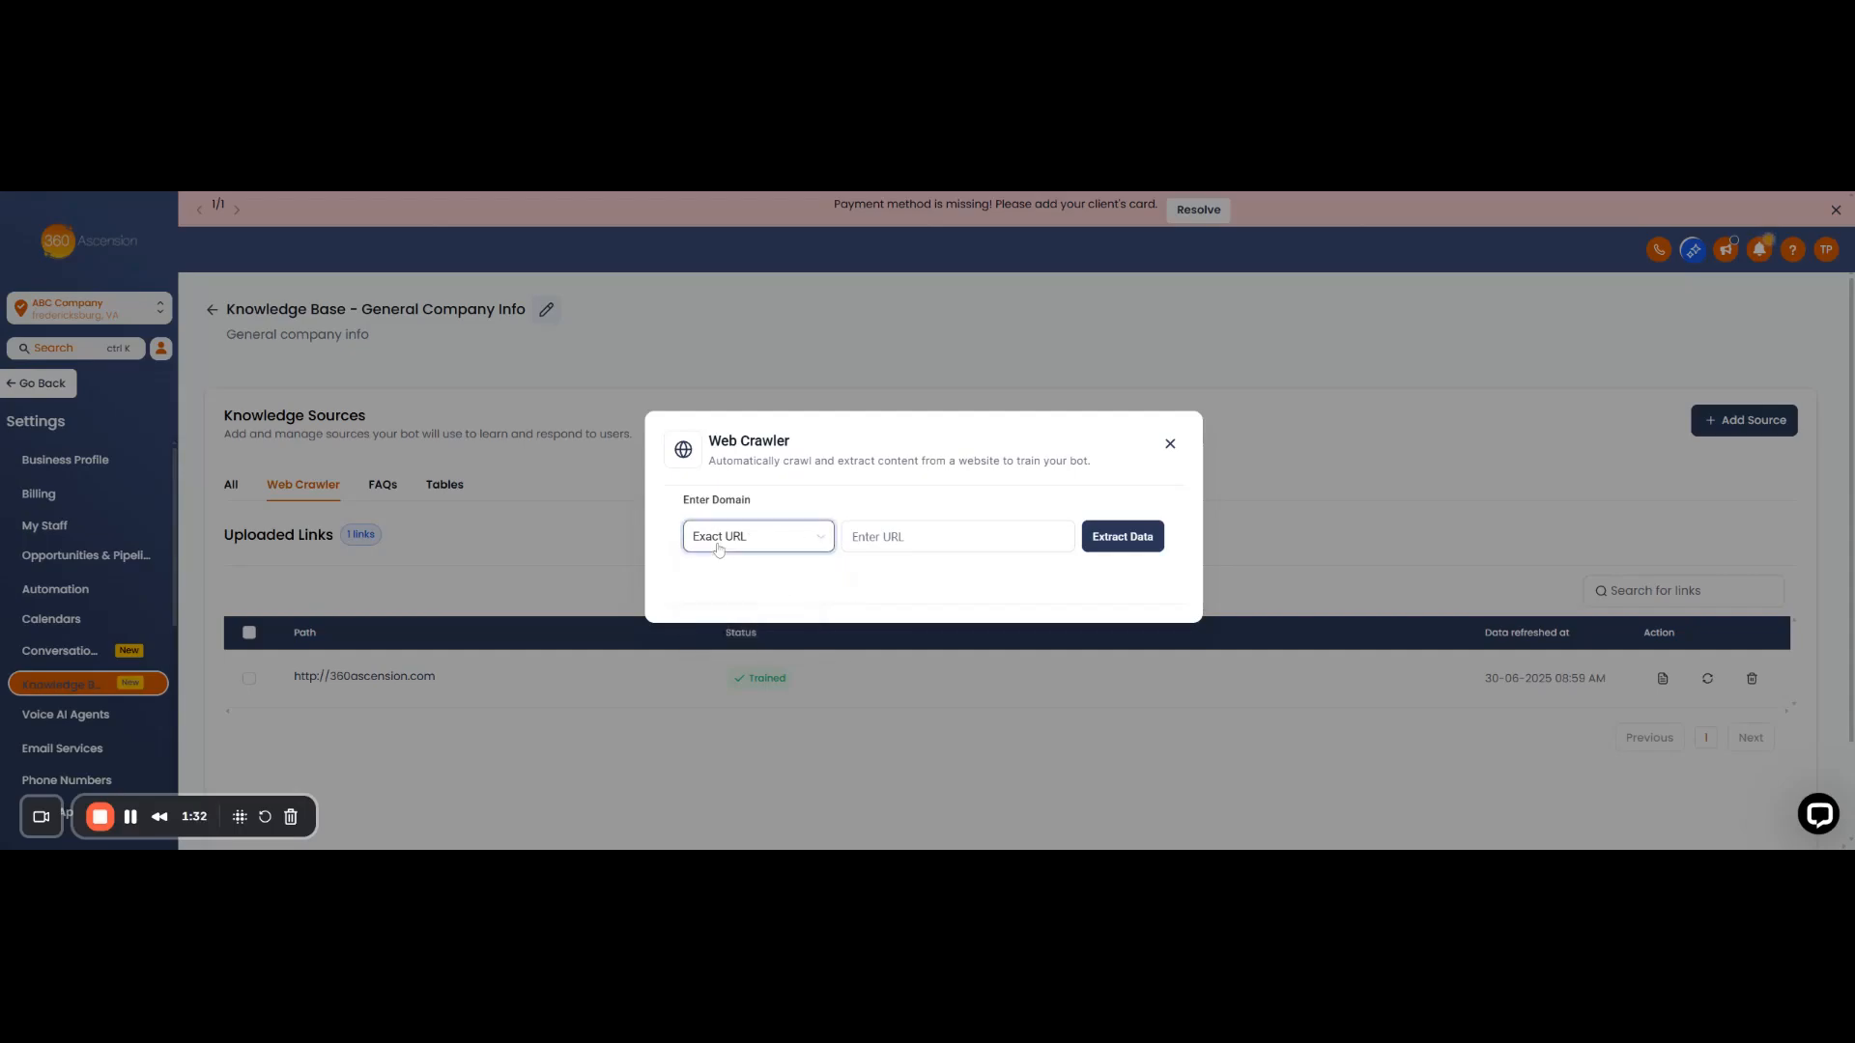
click(890, 538)
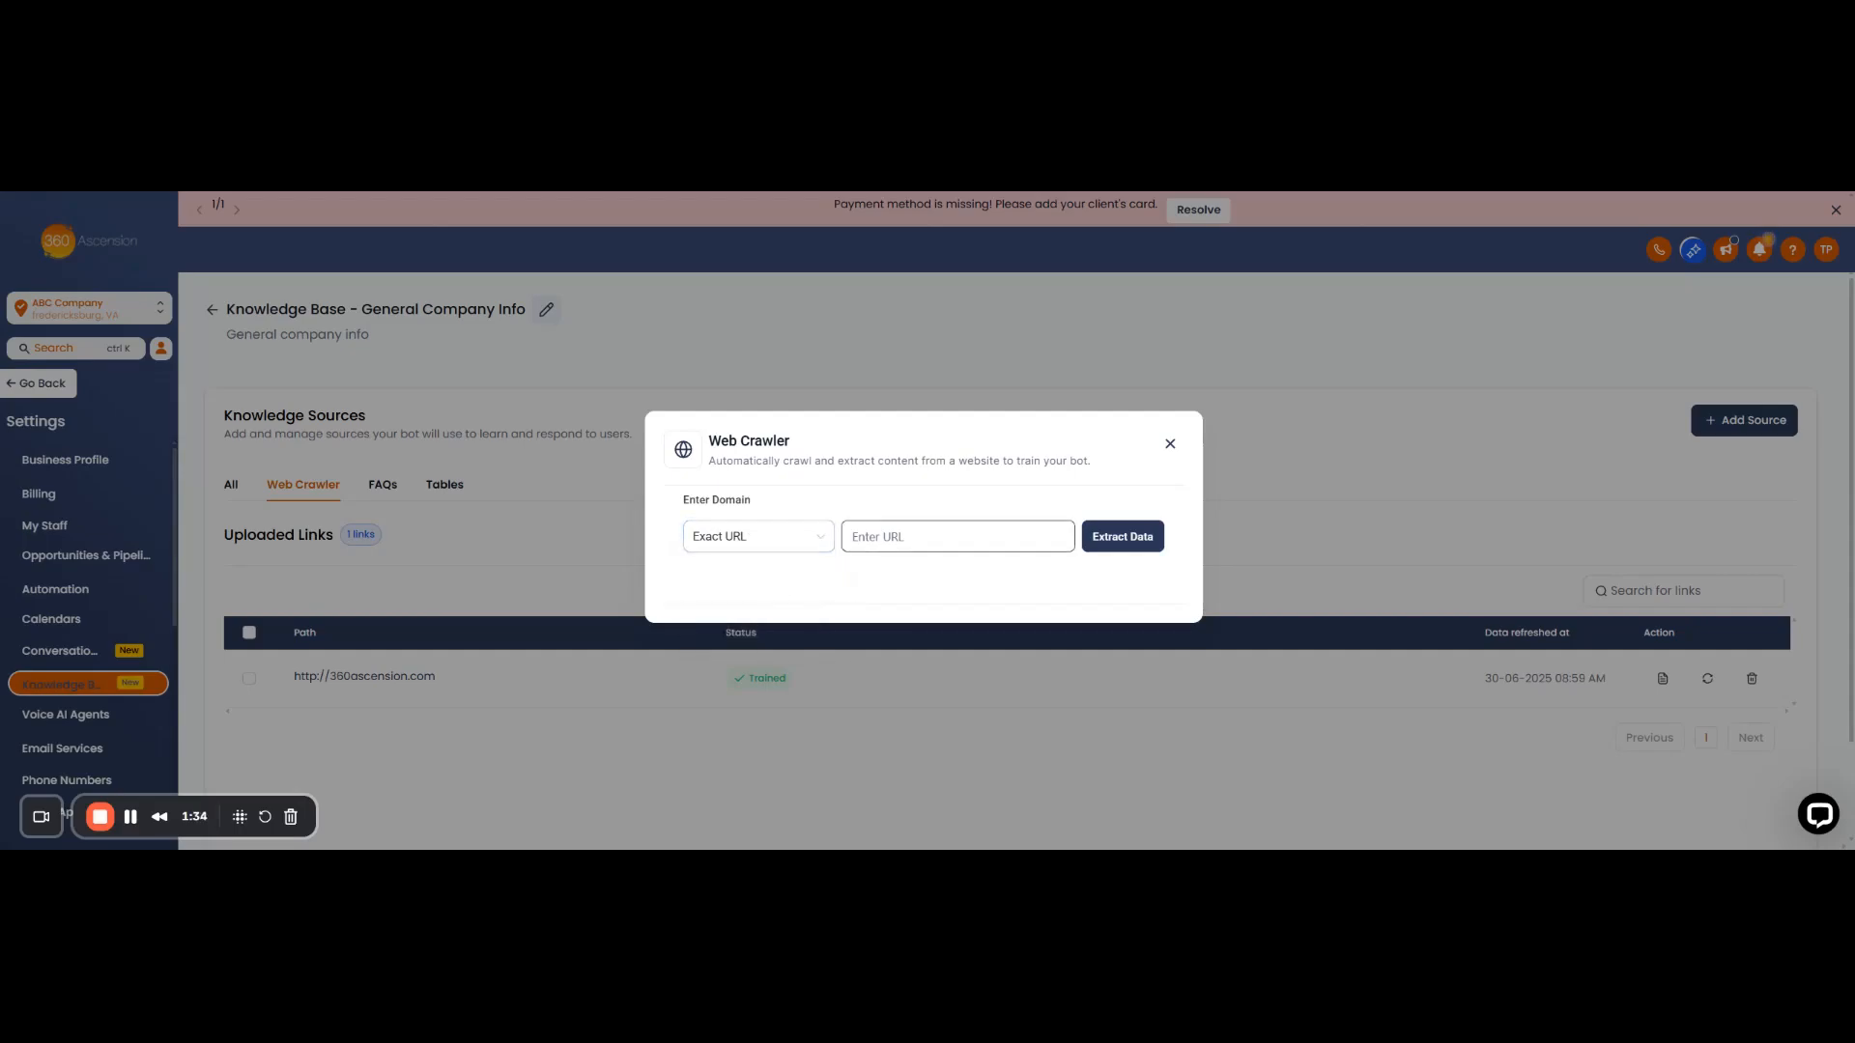
click(908, 537)
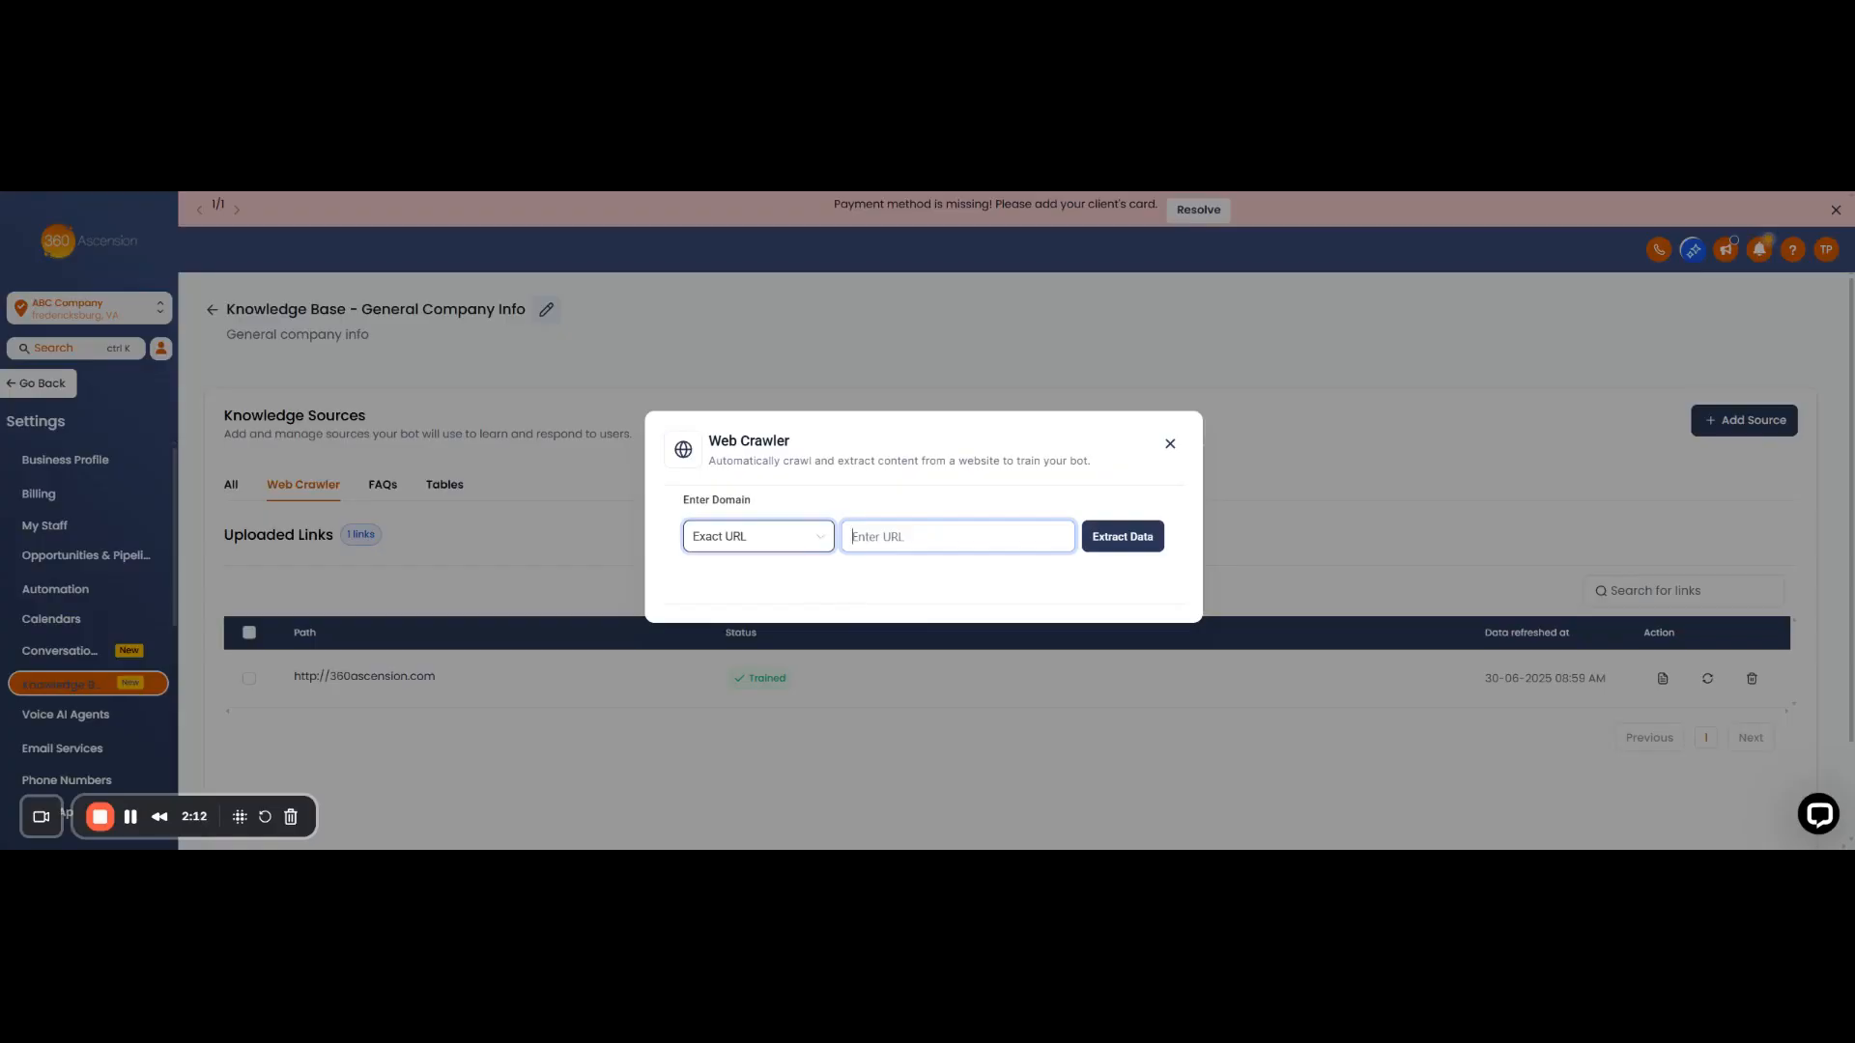
- Extract data from stripe.com with the scope All URLs in this domain, and open the list of all fetched pages
click(811, 541)
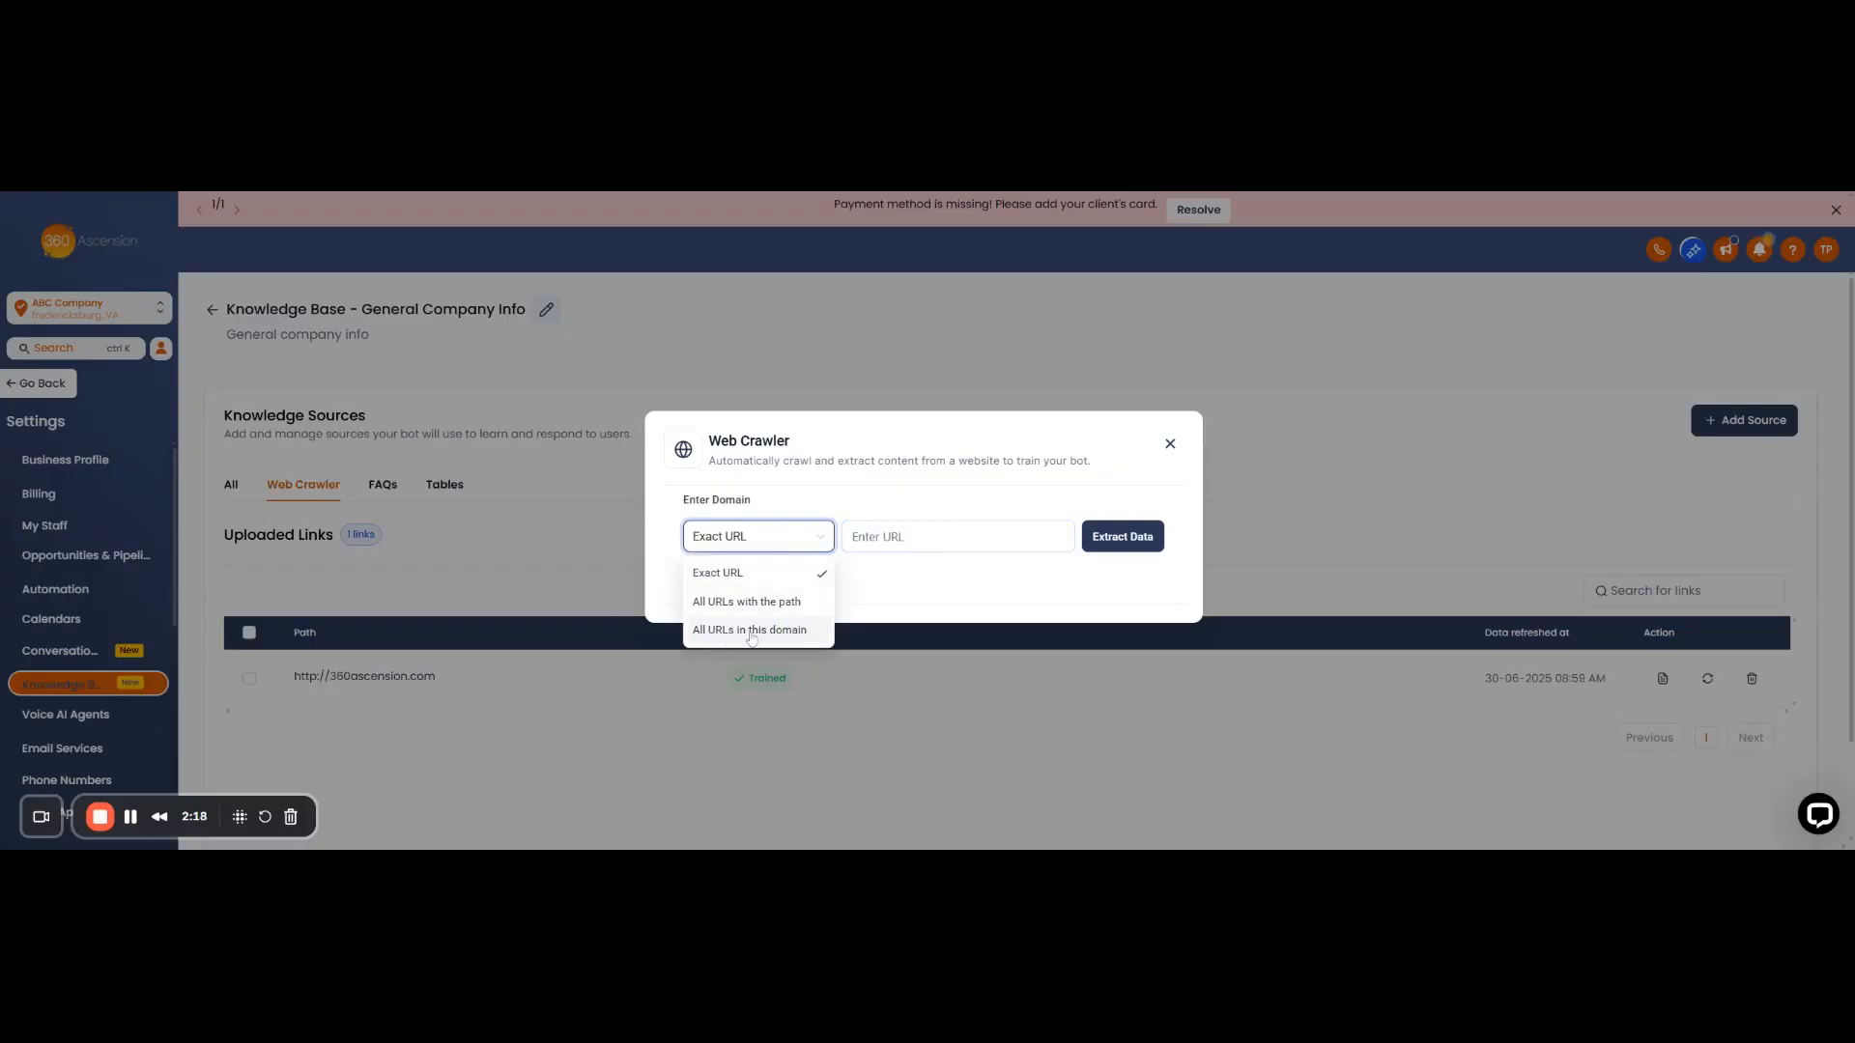
click(791, 633)
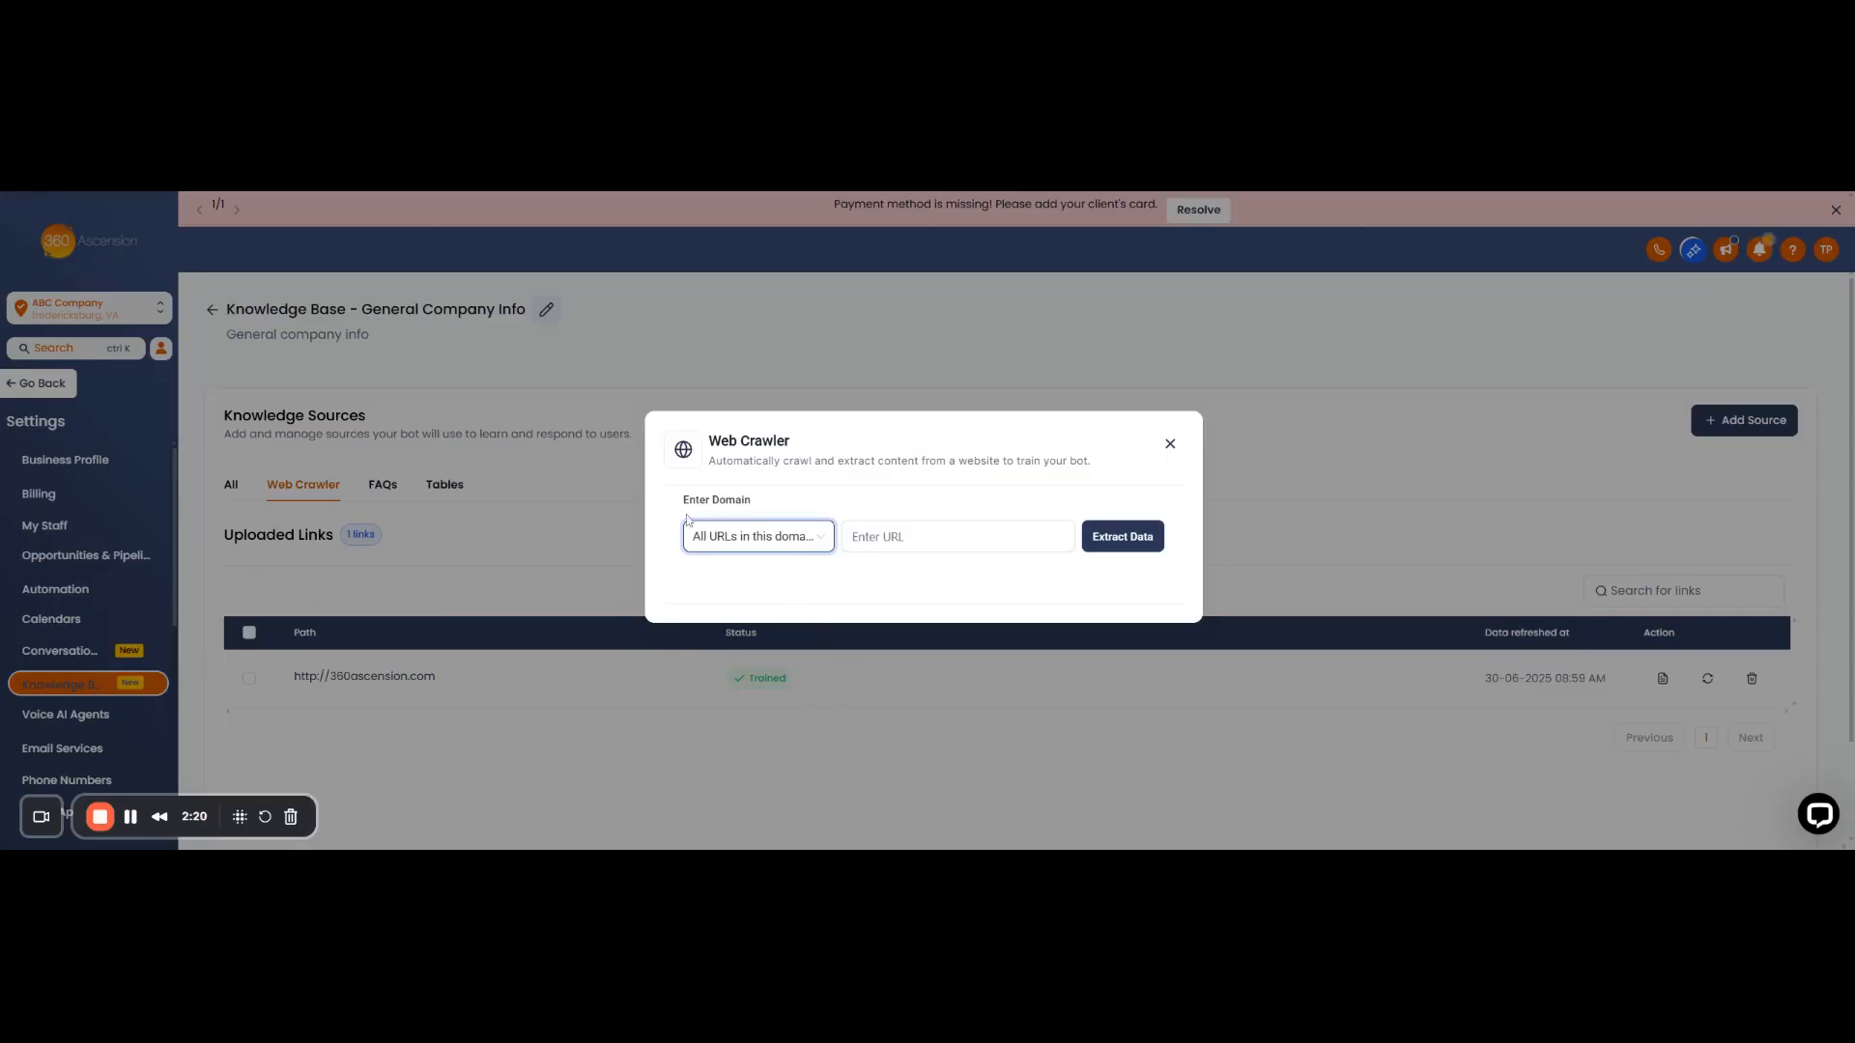
click(932, 537)
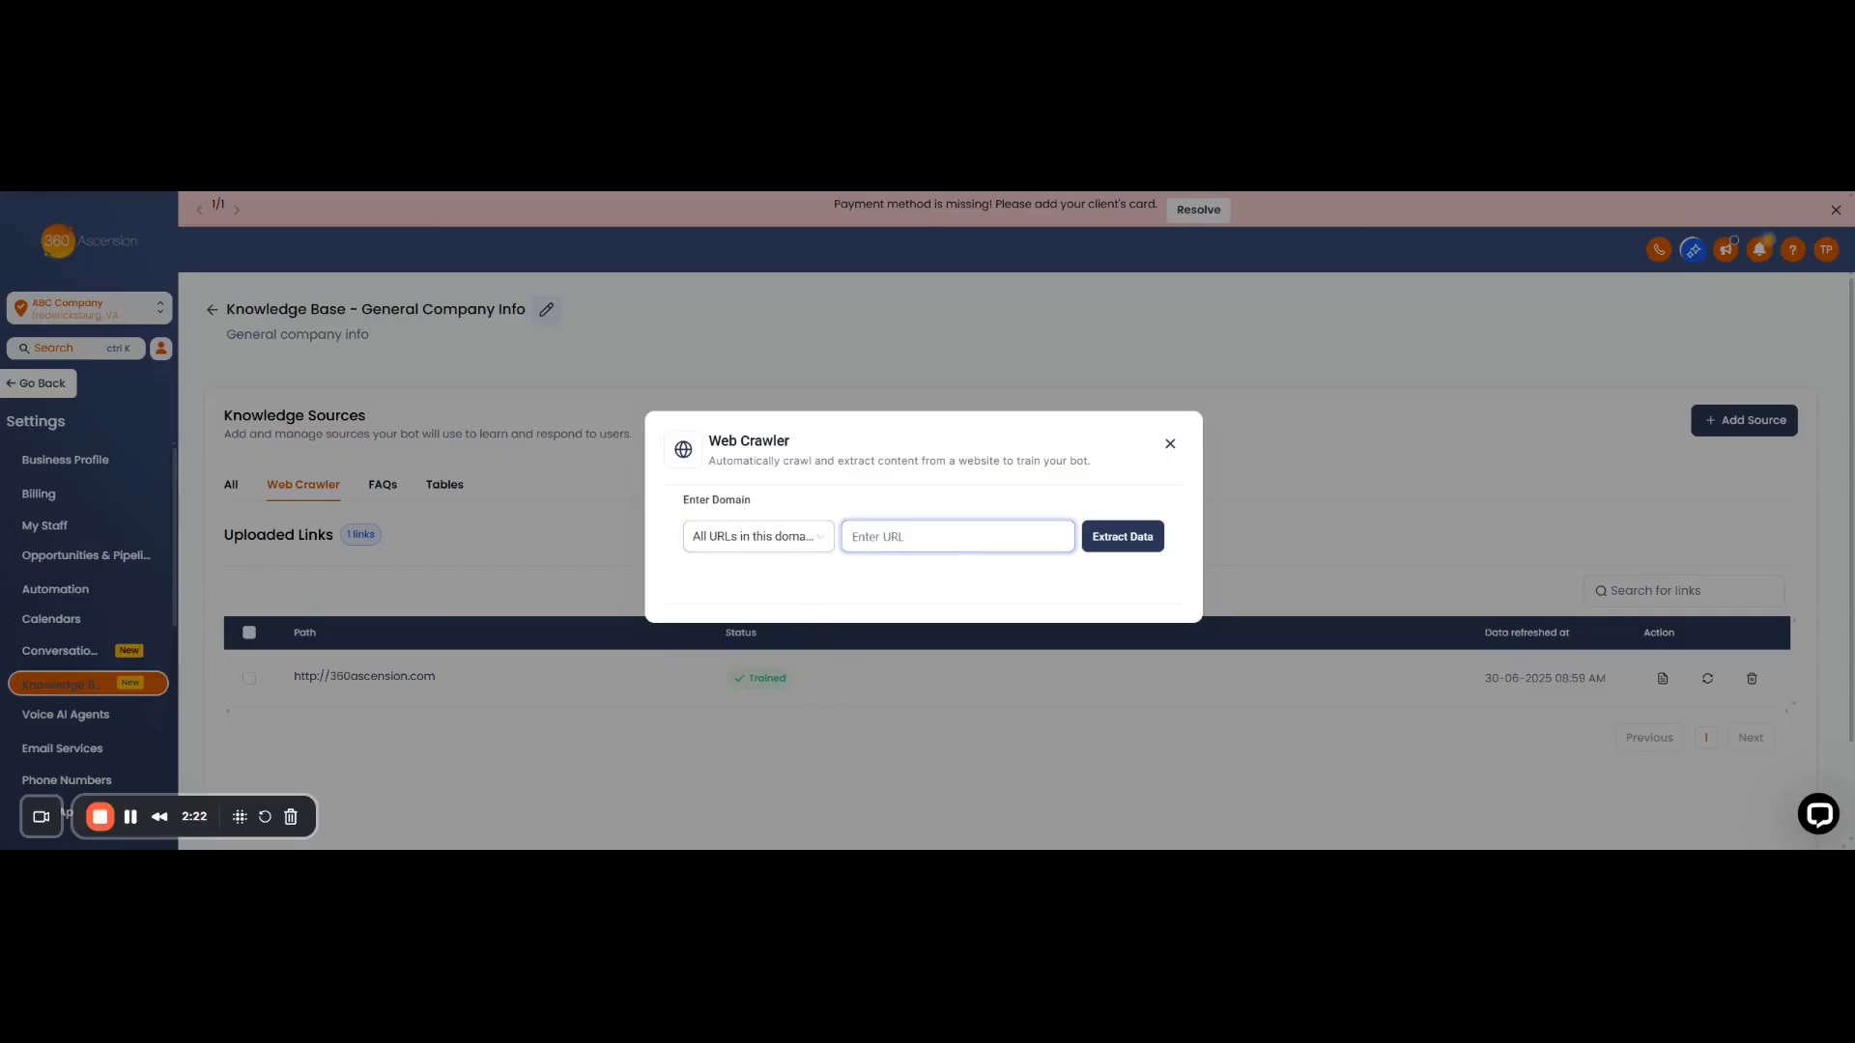
text(stripe.com)
click(926, 516)
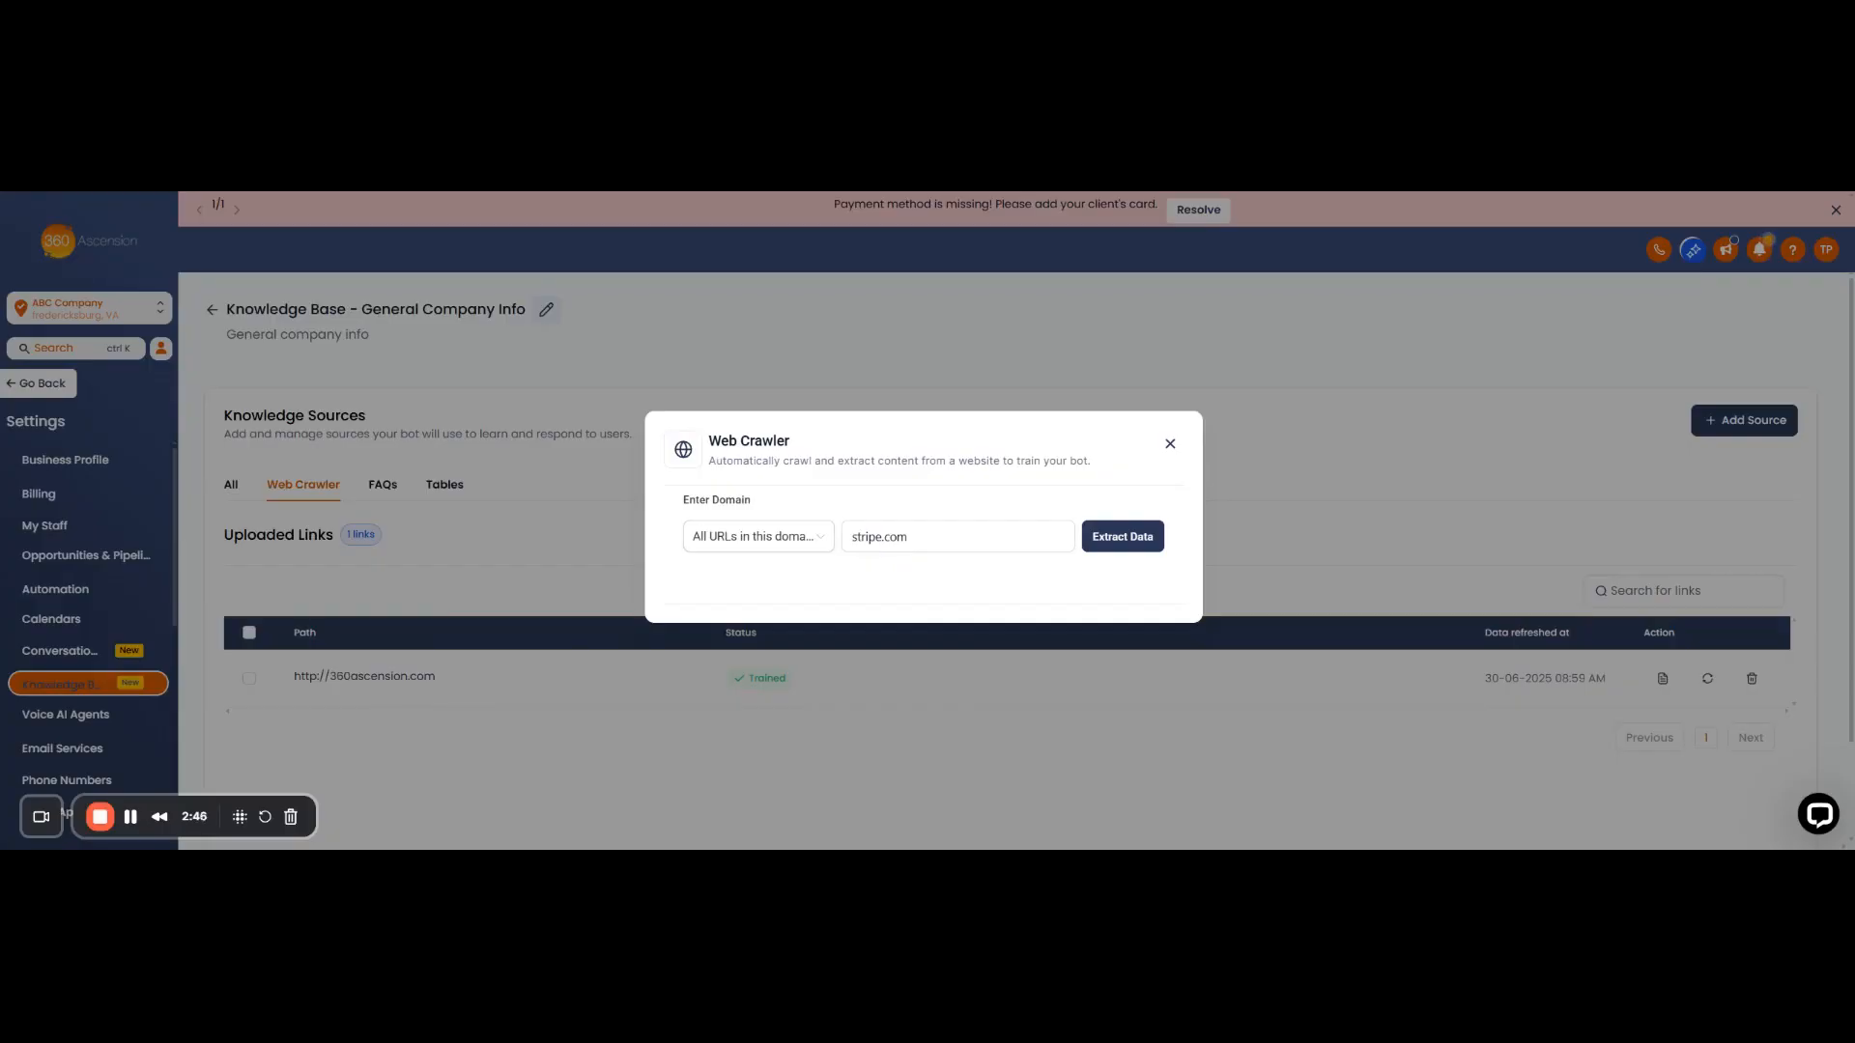
click(1123, 537)
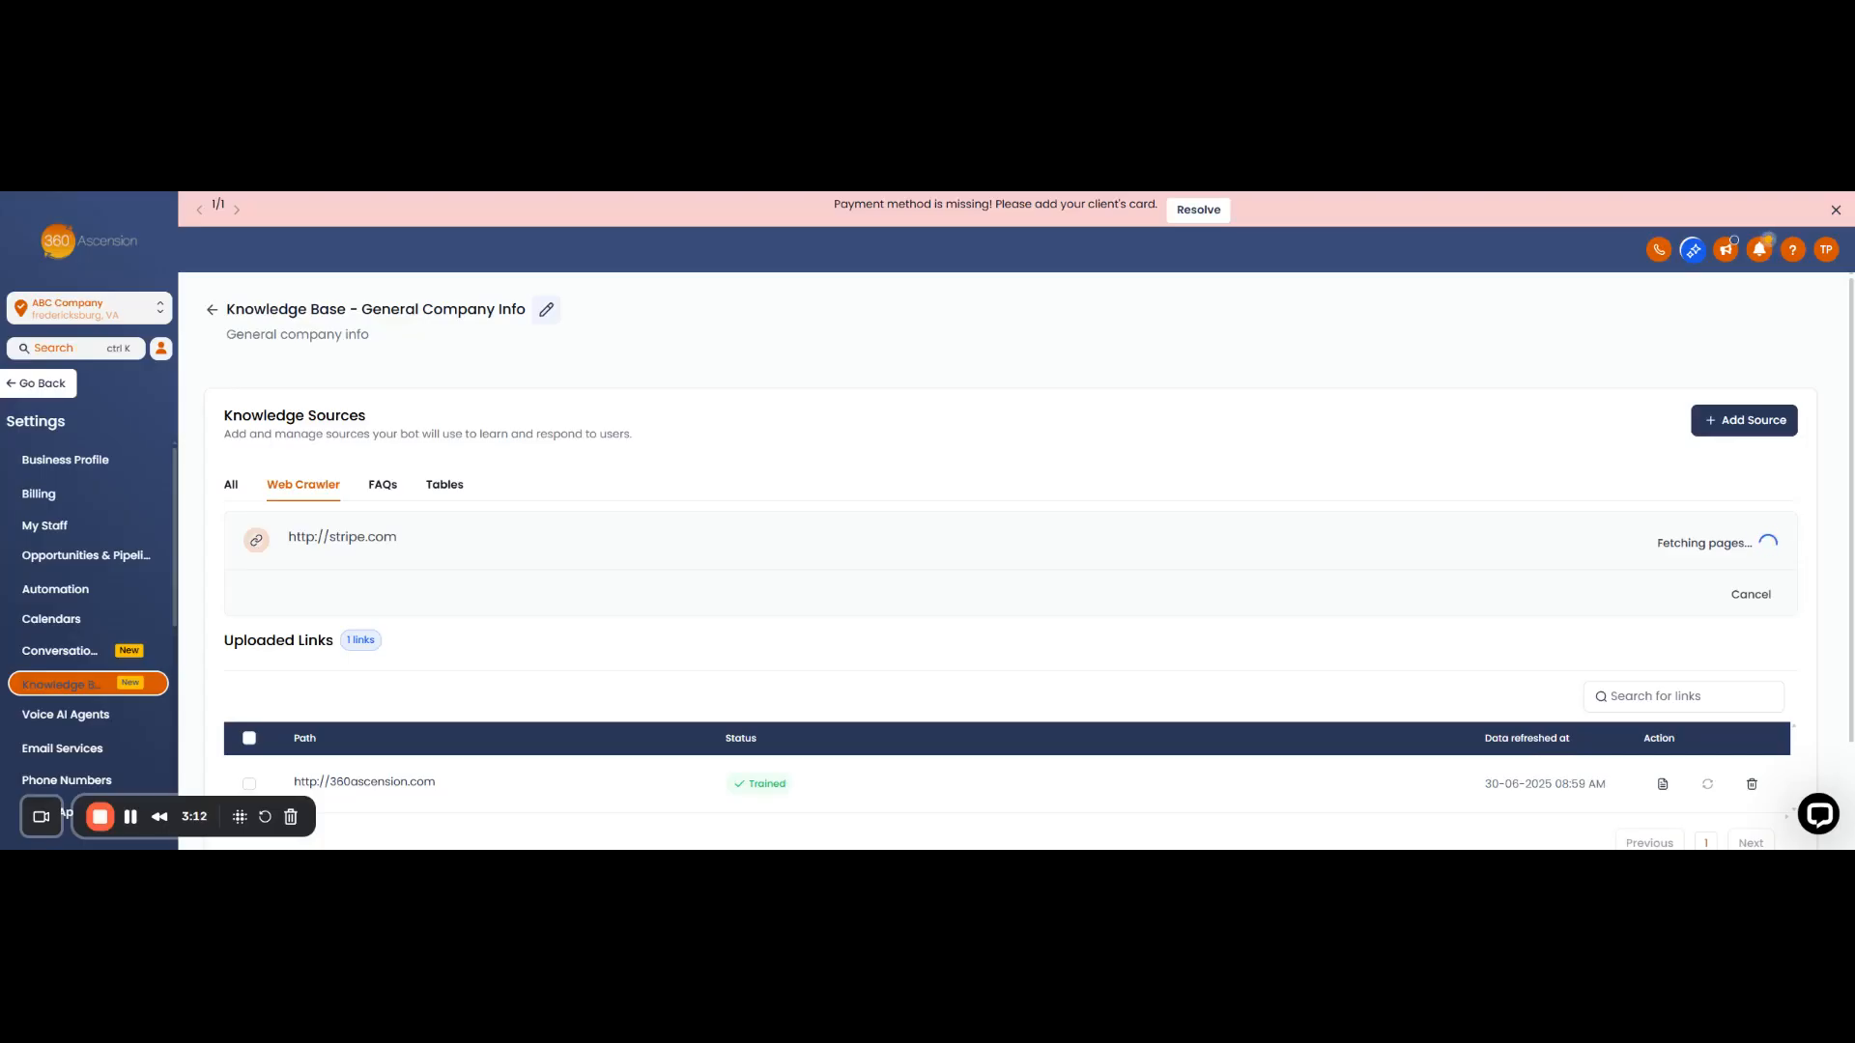
scroll(1023, 500, down, 1)
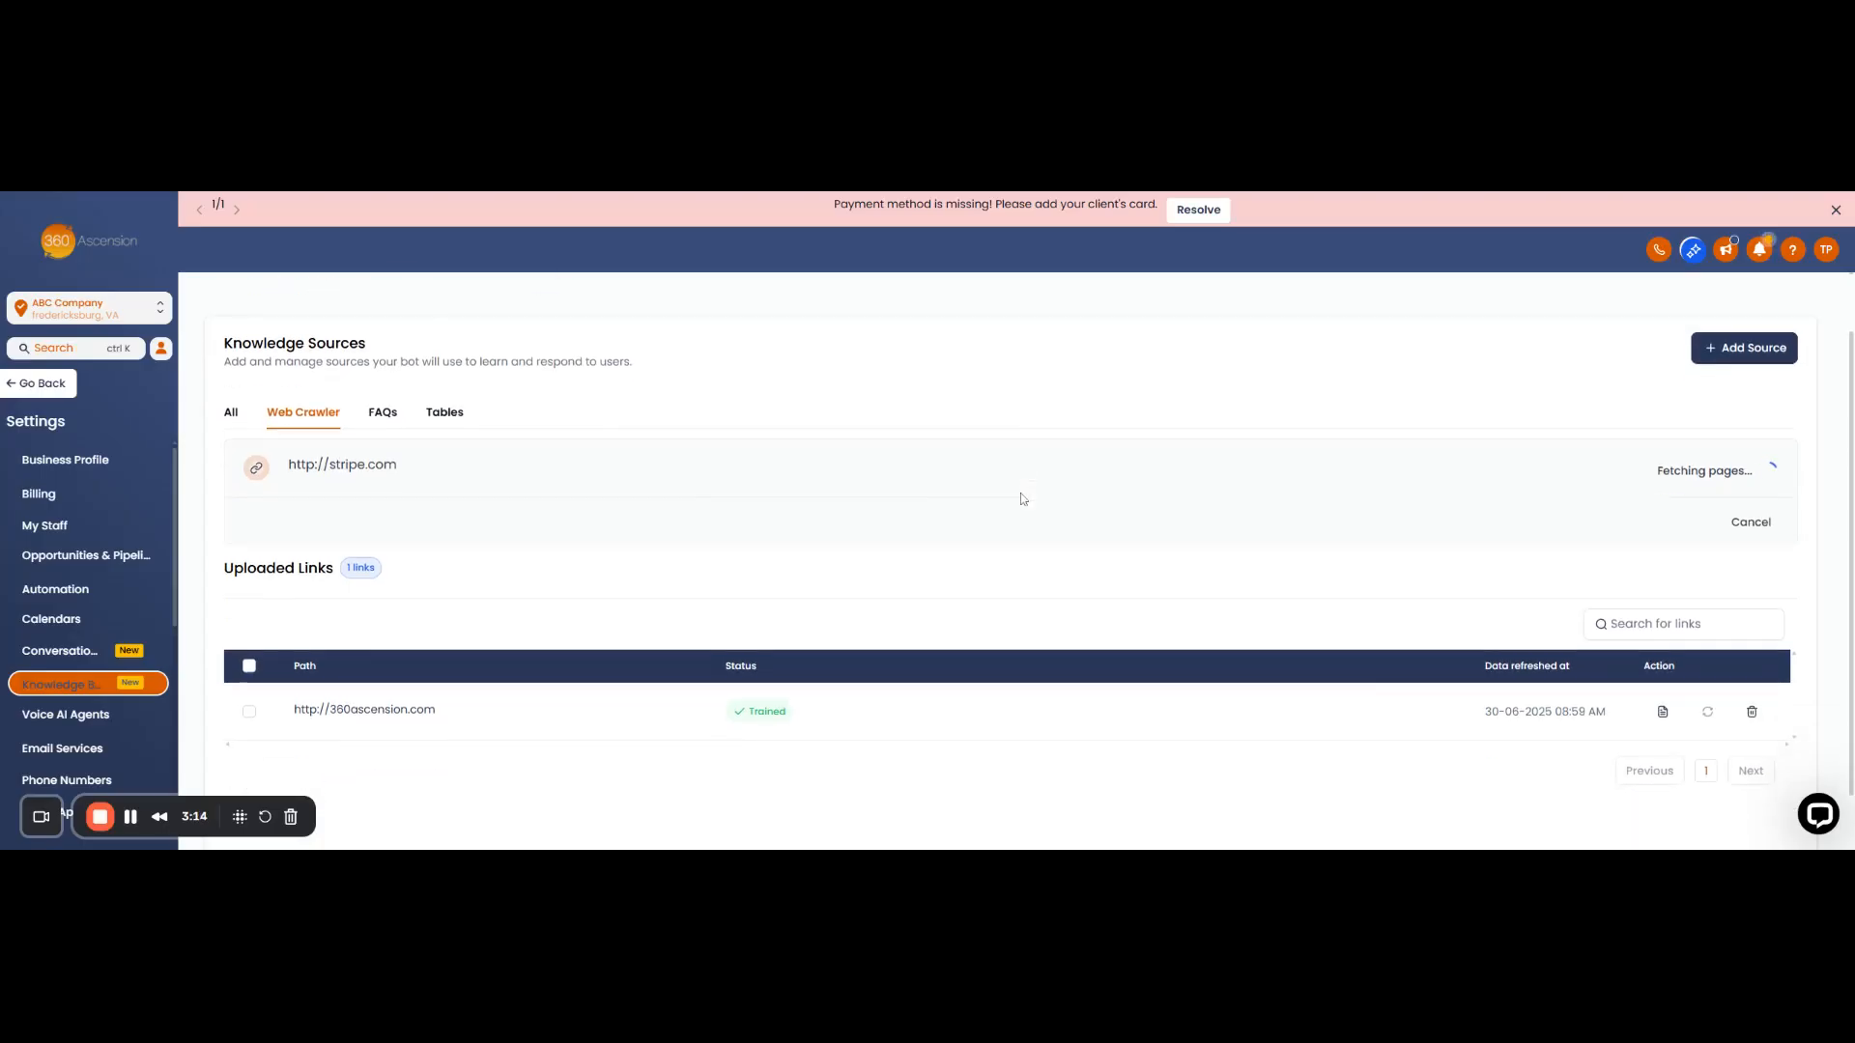
scroll(1023, 500, up, 1)
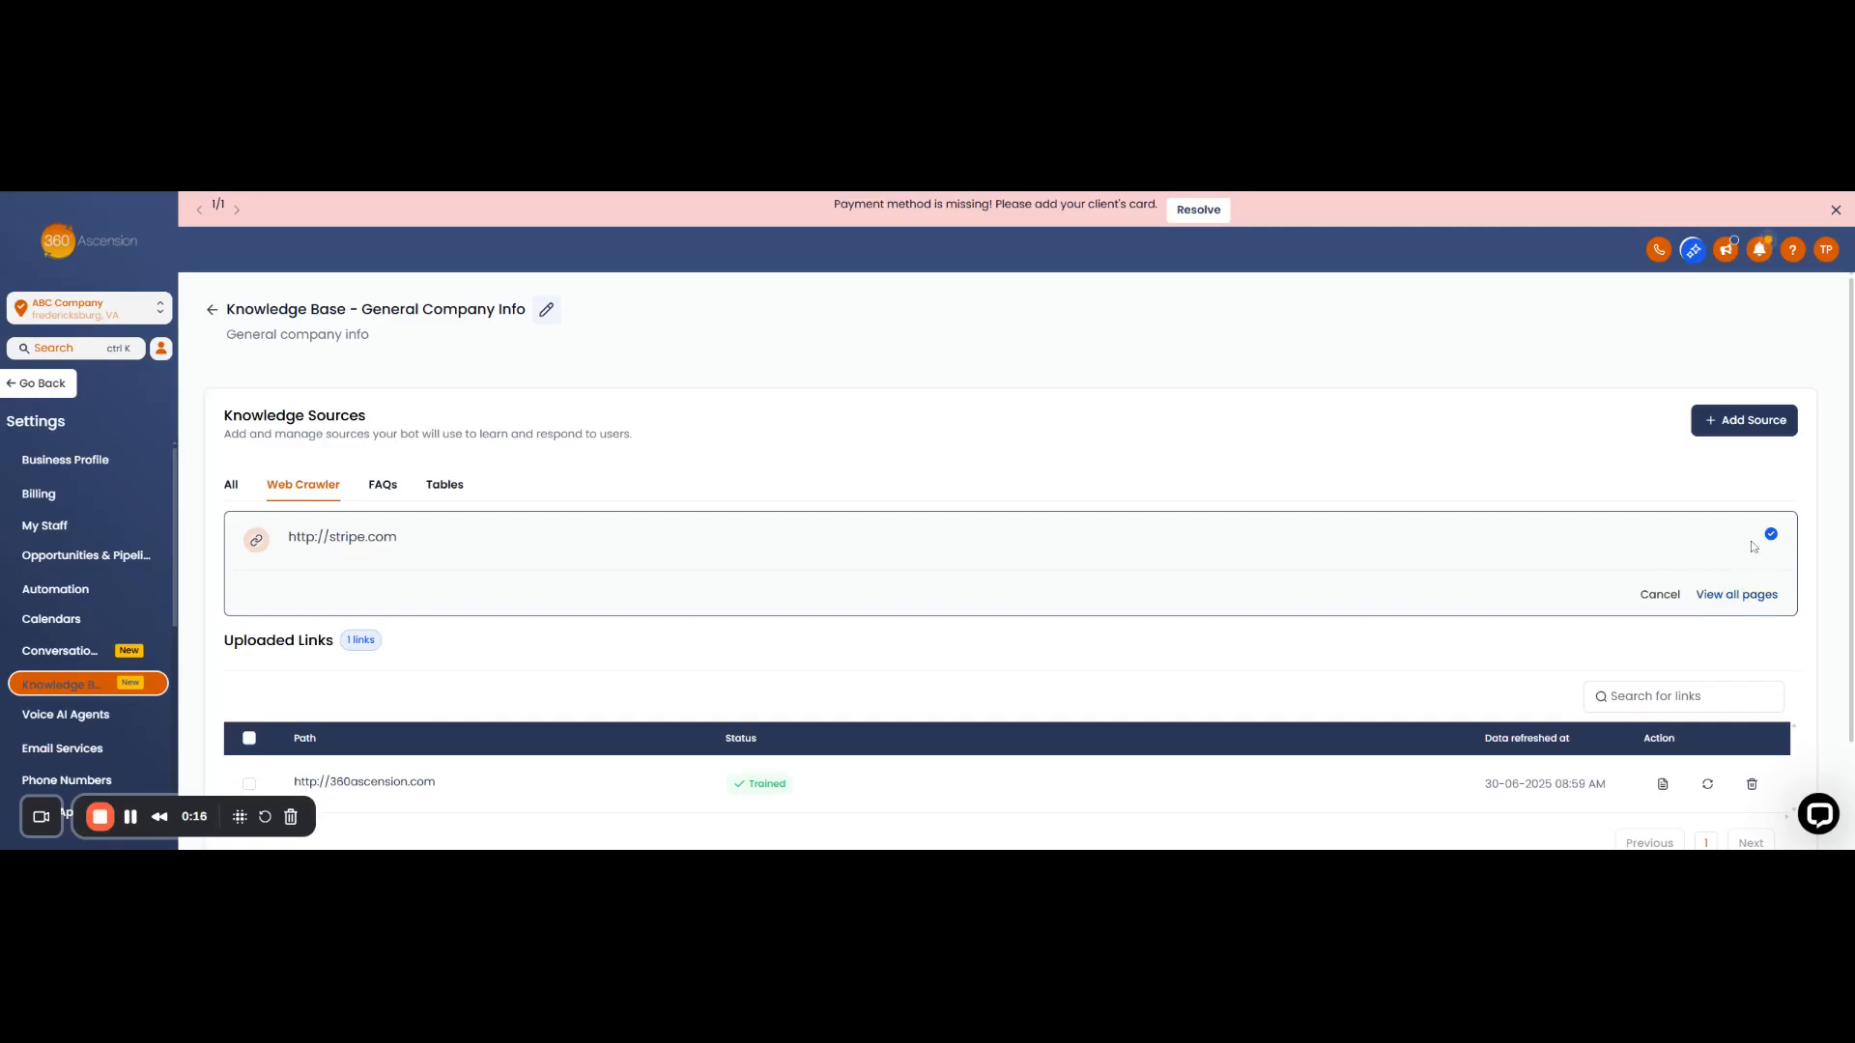
click(1736, 596)
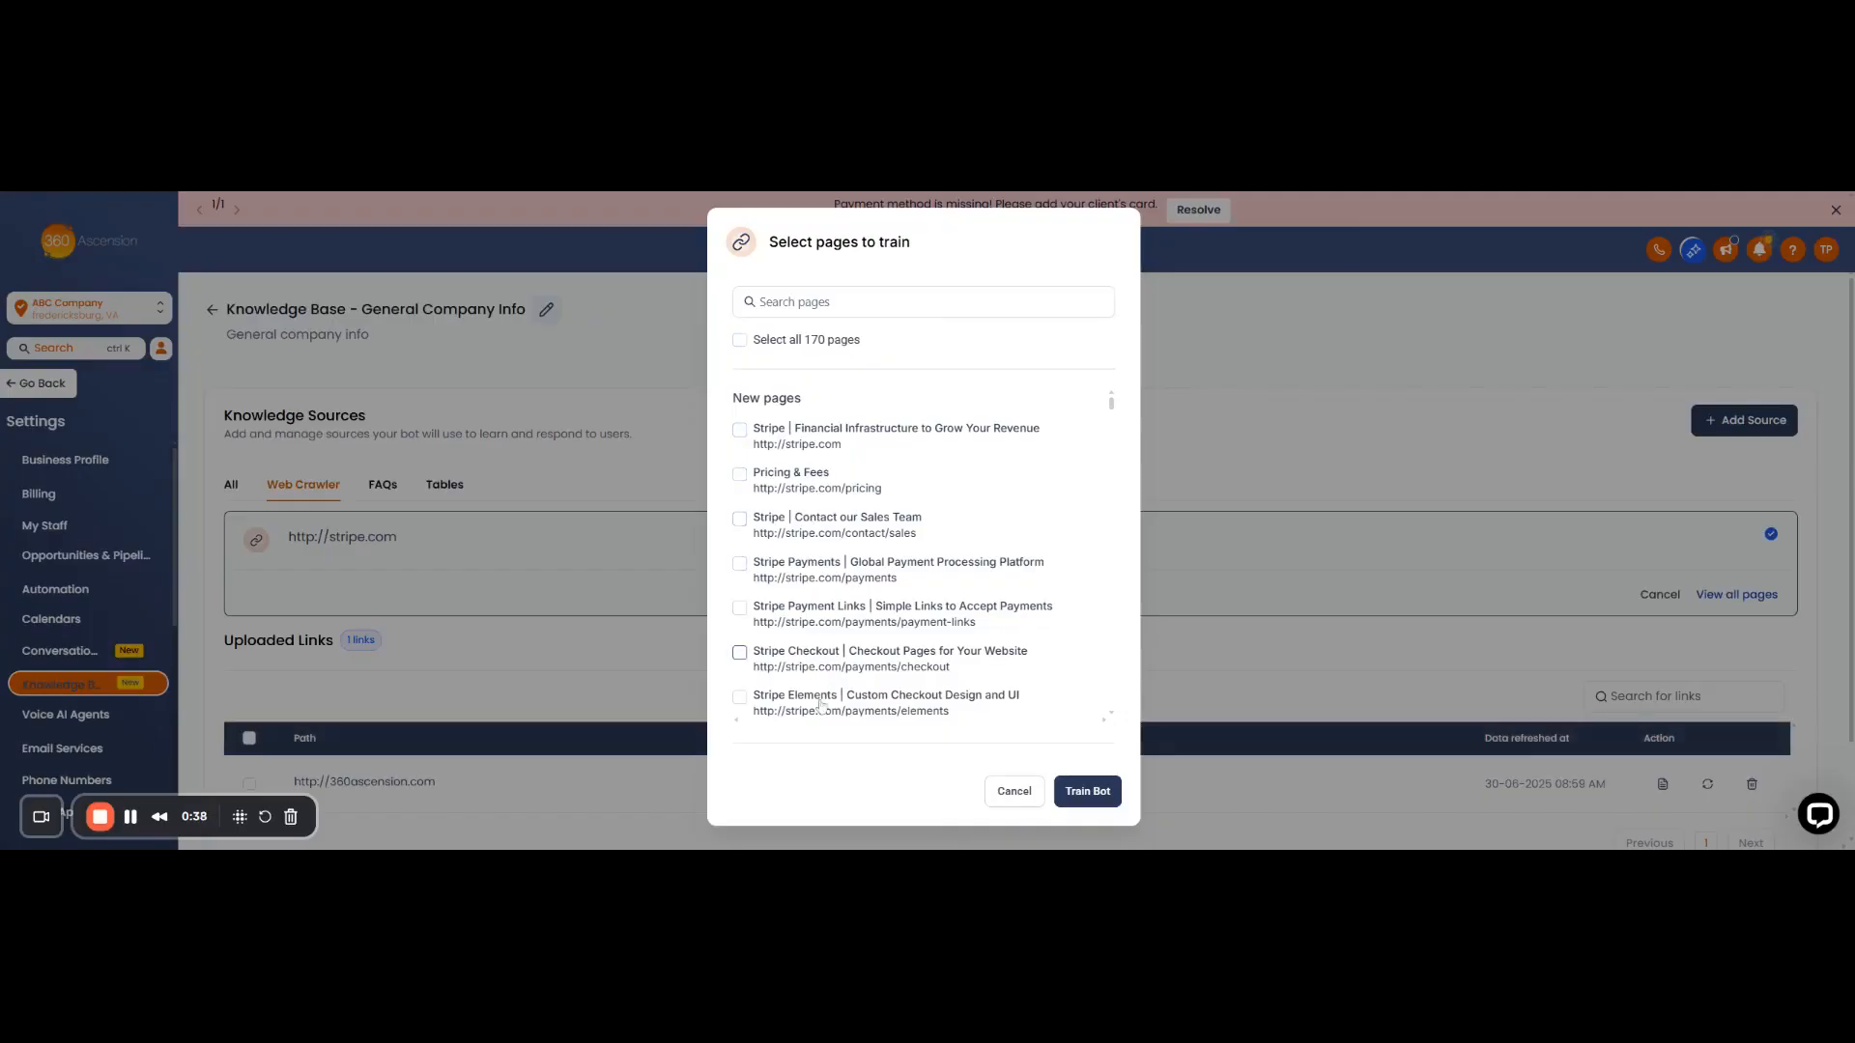
- Examine the list of stripe.com pages available for training the bot
scroll(831, 599, down, 5)
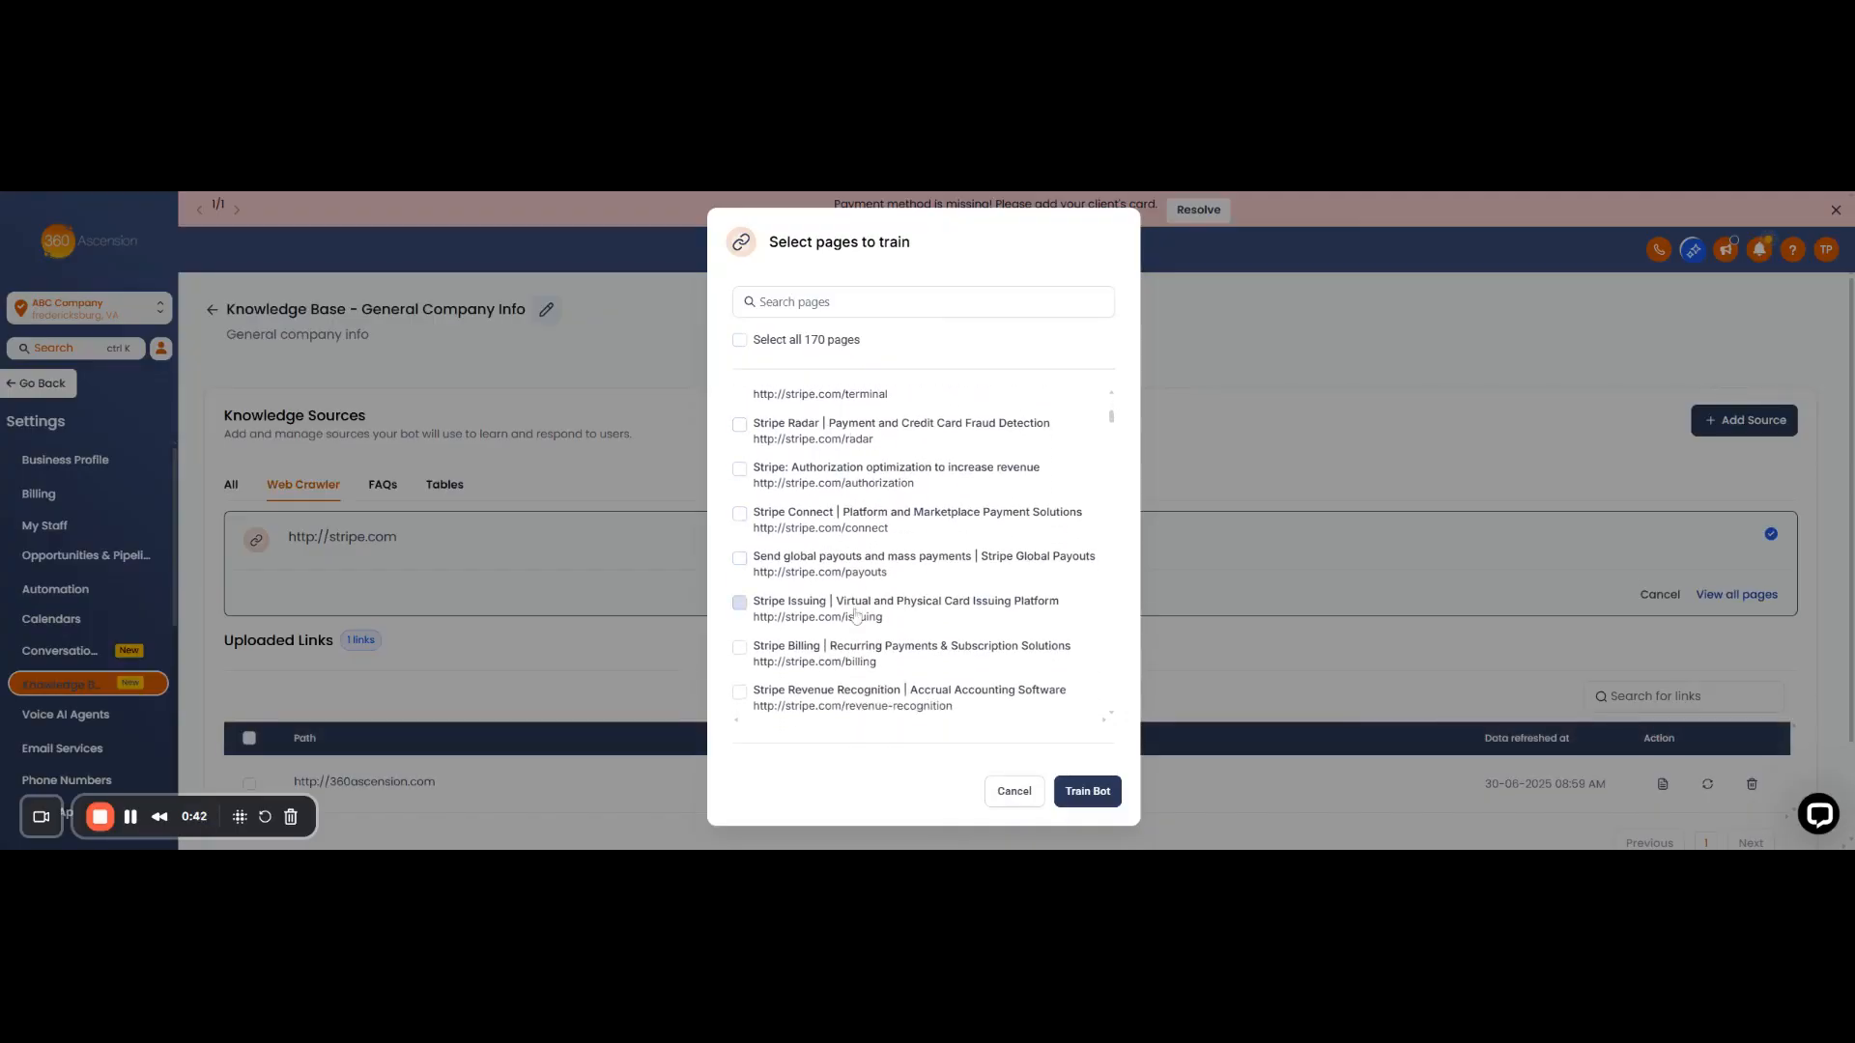
scroll(855, 599, down, 1)
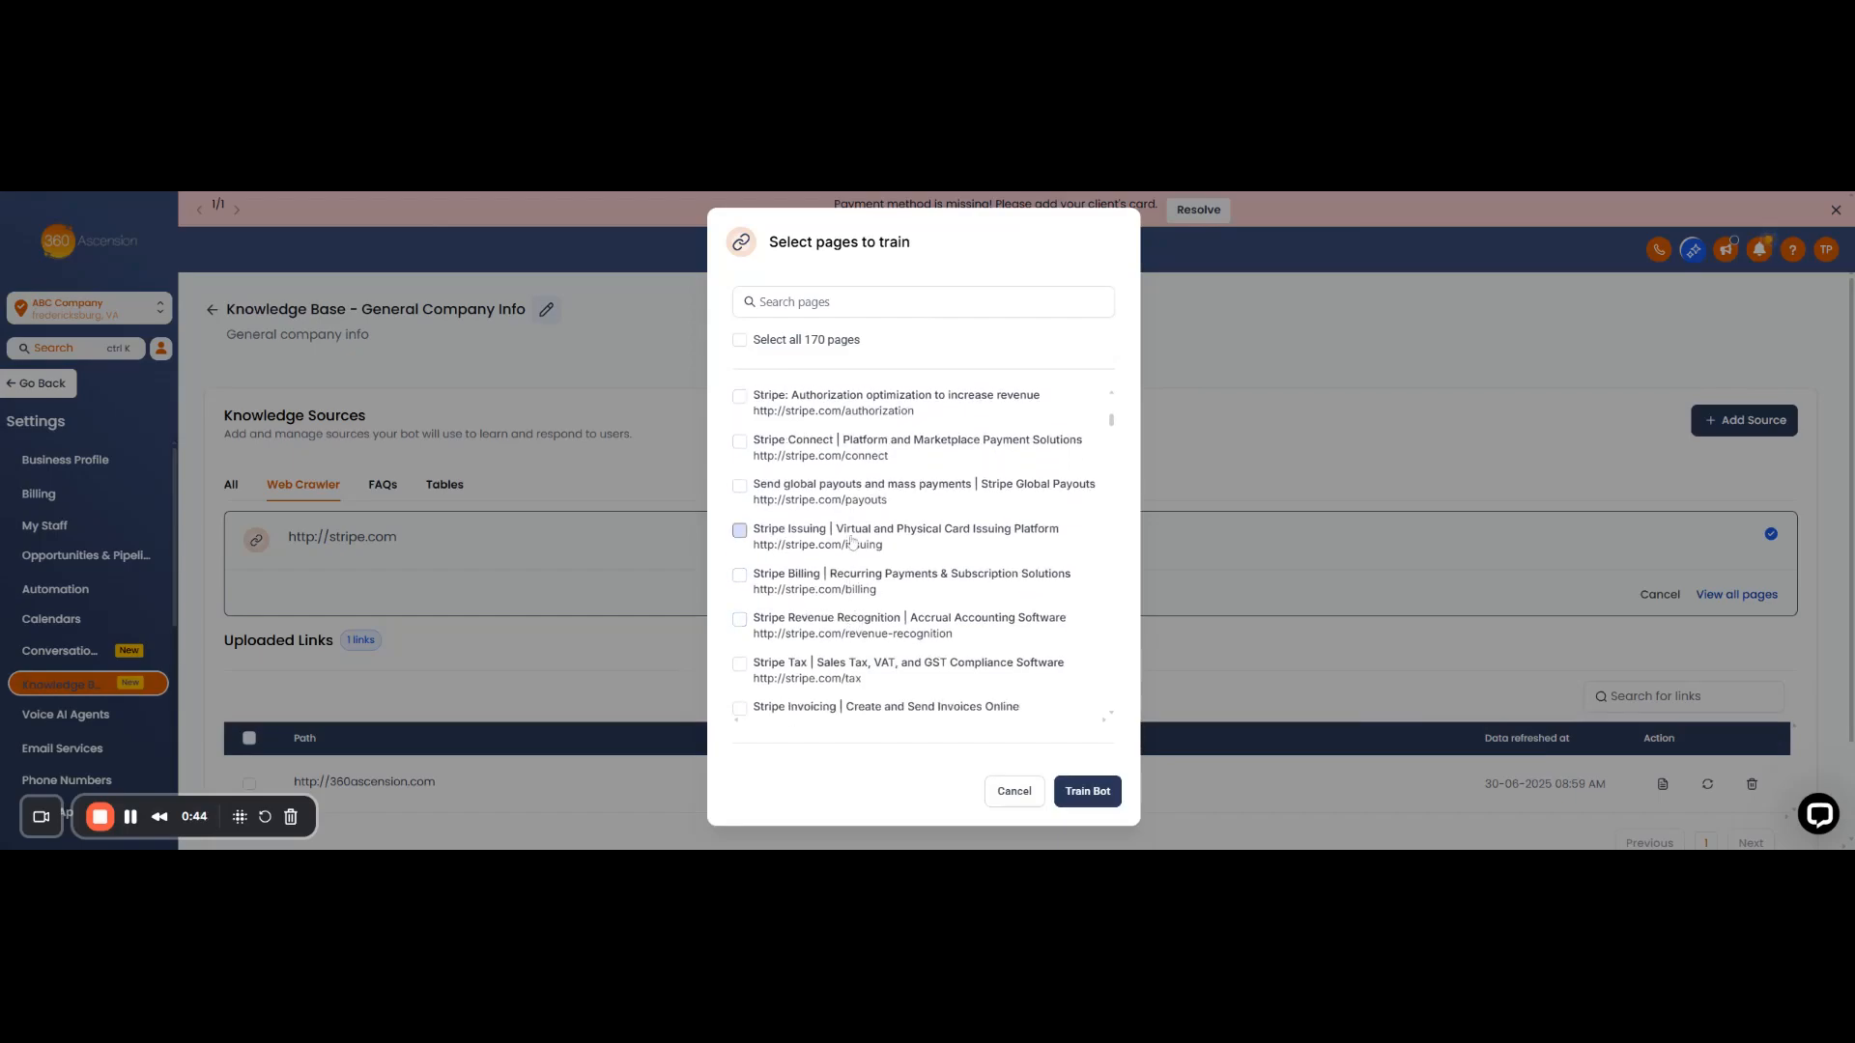
scroll(841, 580, down, 1)
scroll(829, 657, up, 1)
scroll(826, 666, up, 3)
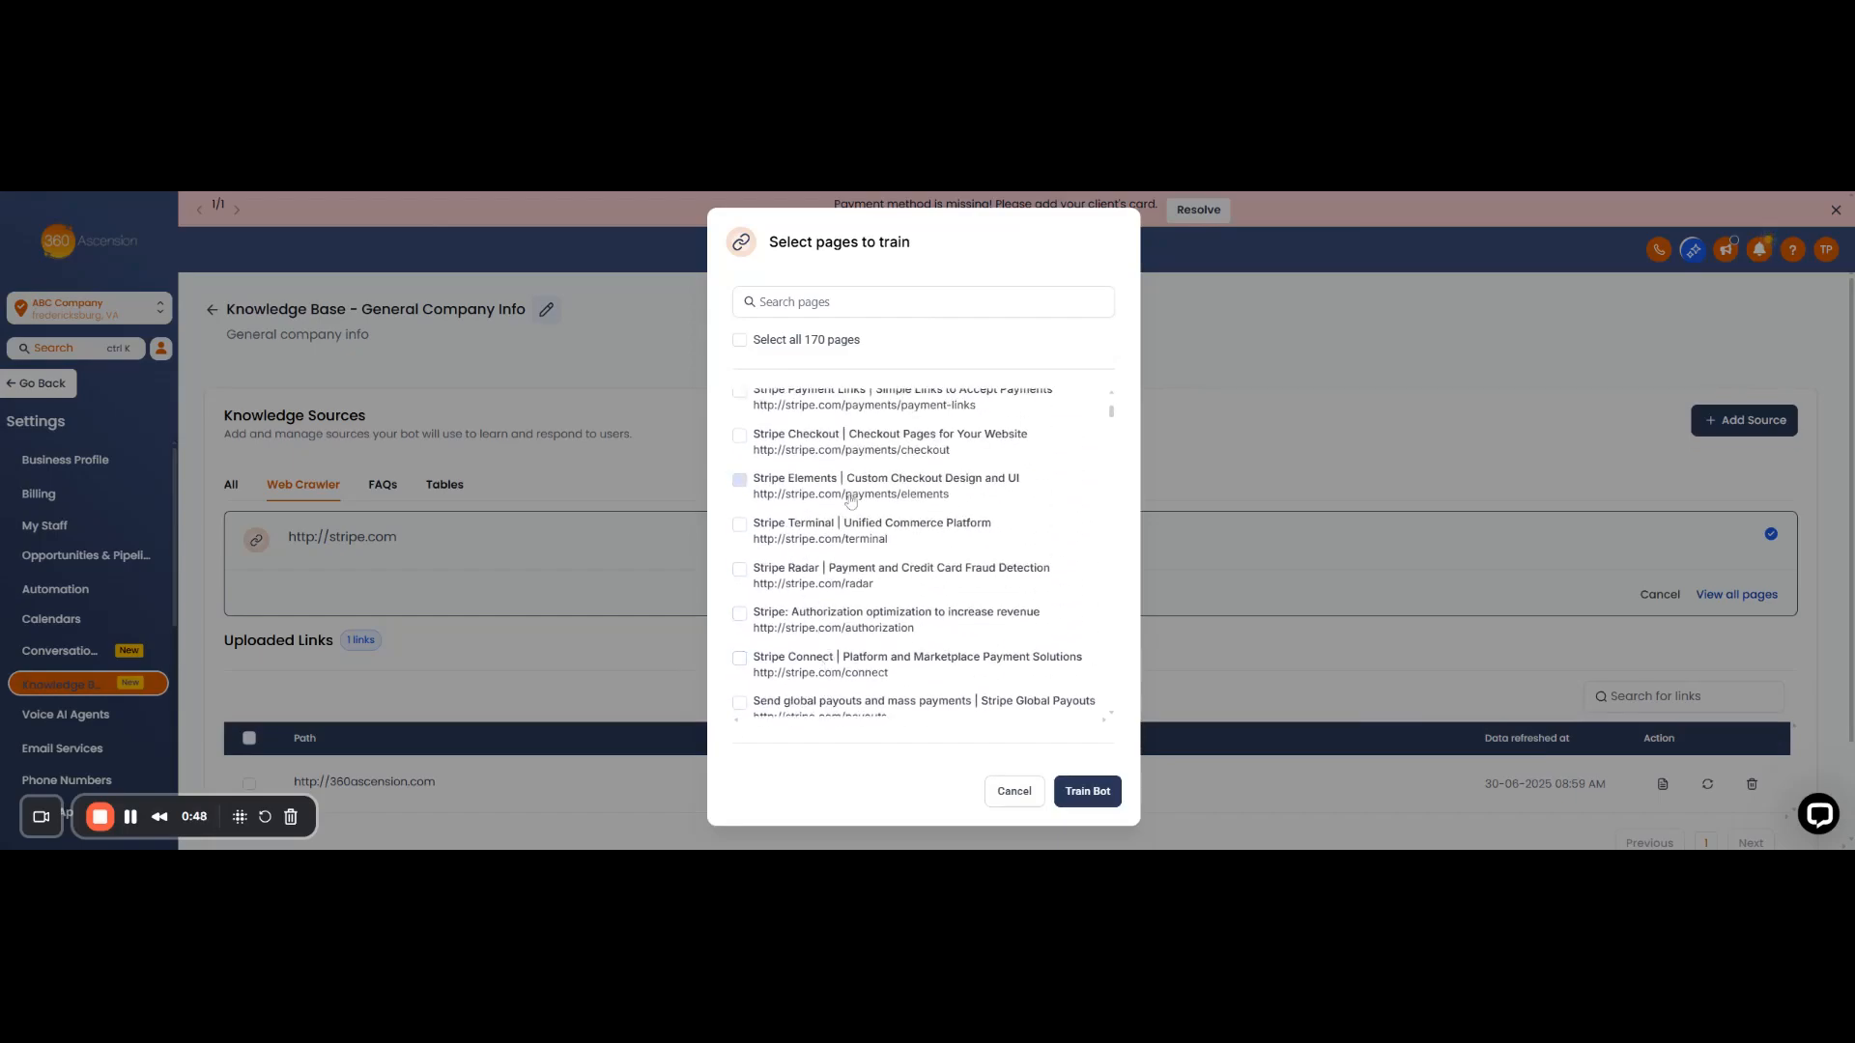
scroll(870, 503, up, 2)
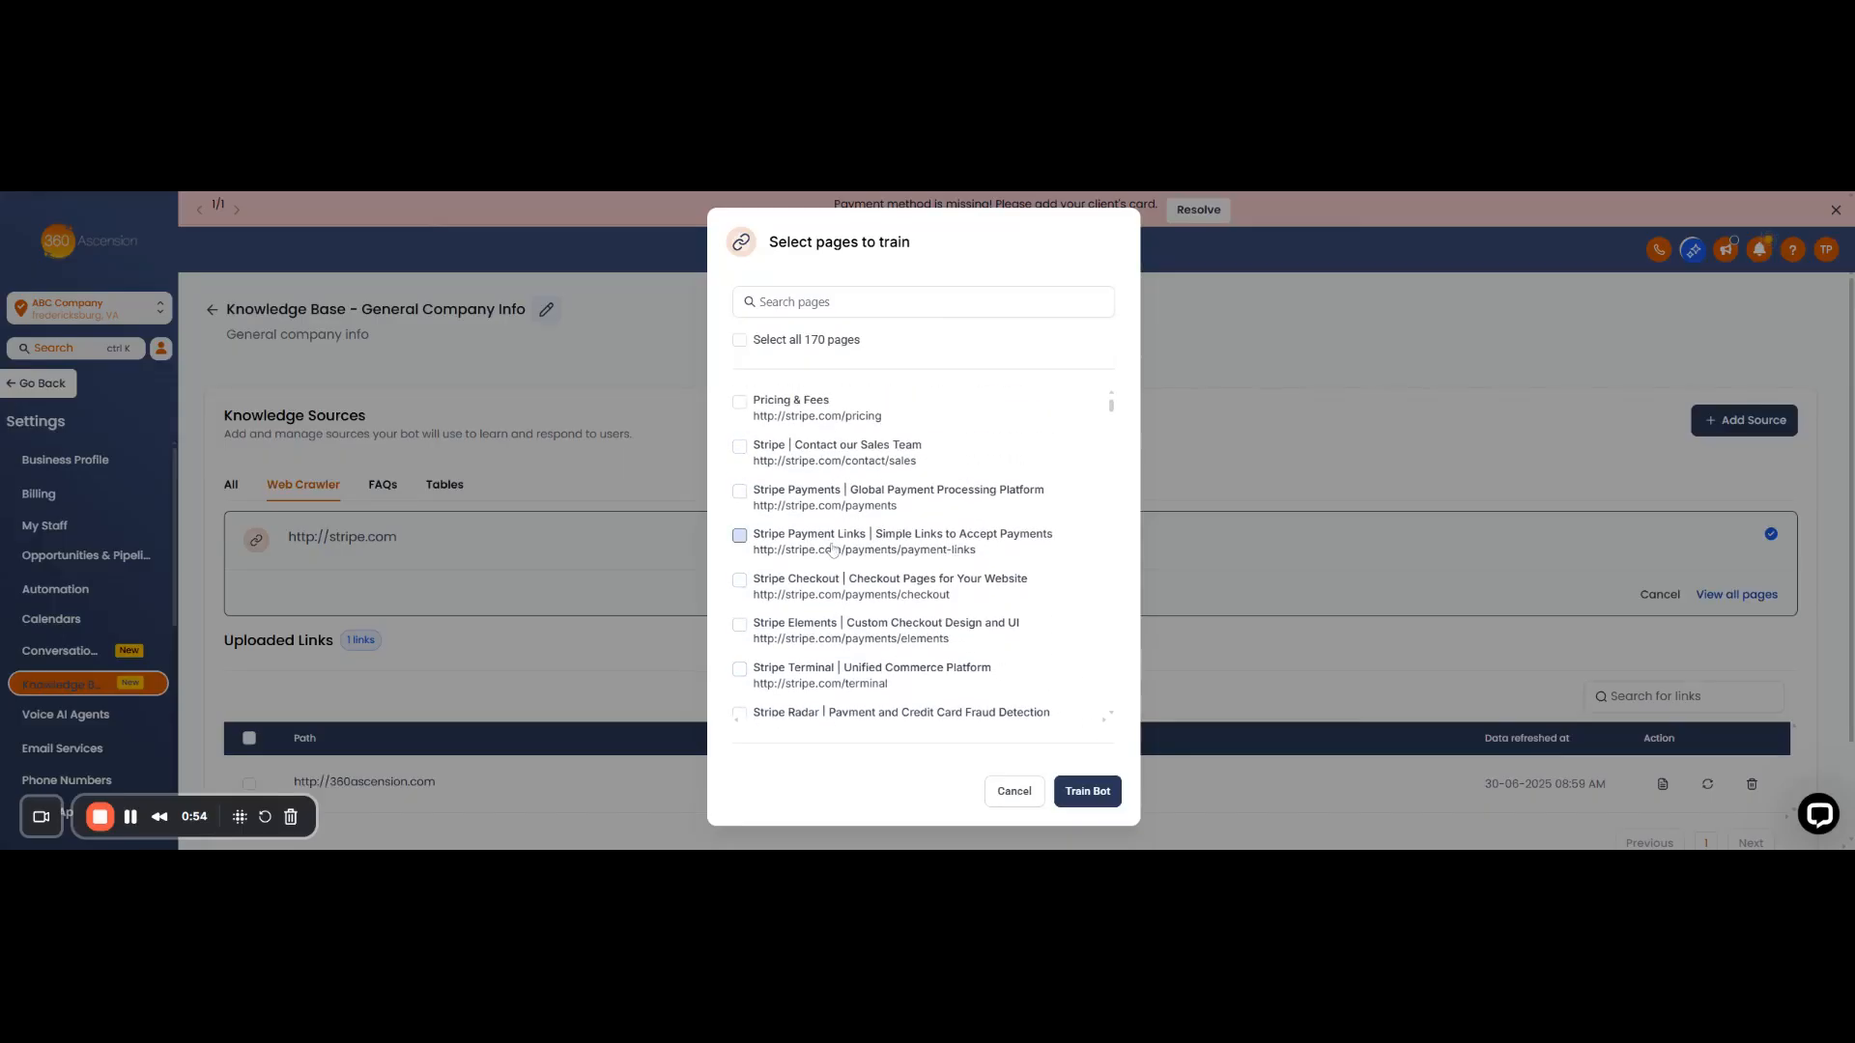
scroll(831, 541, up, 1)
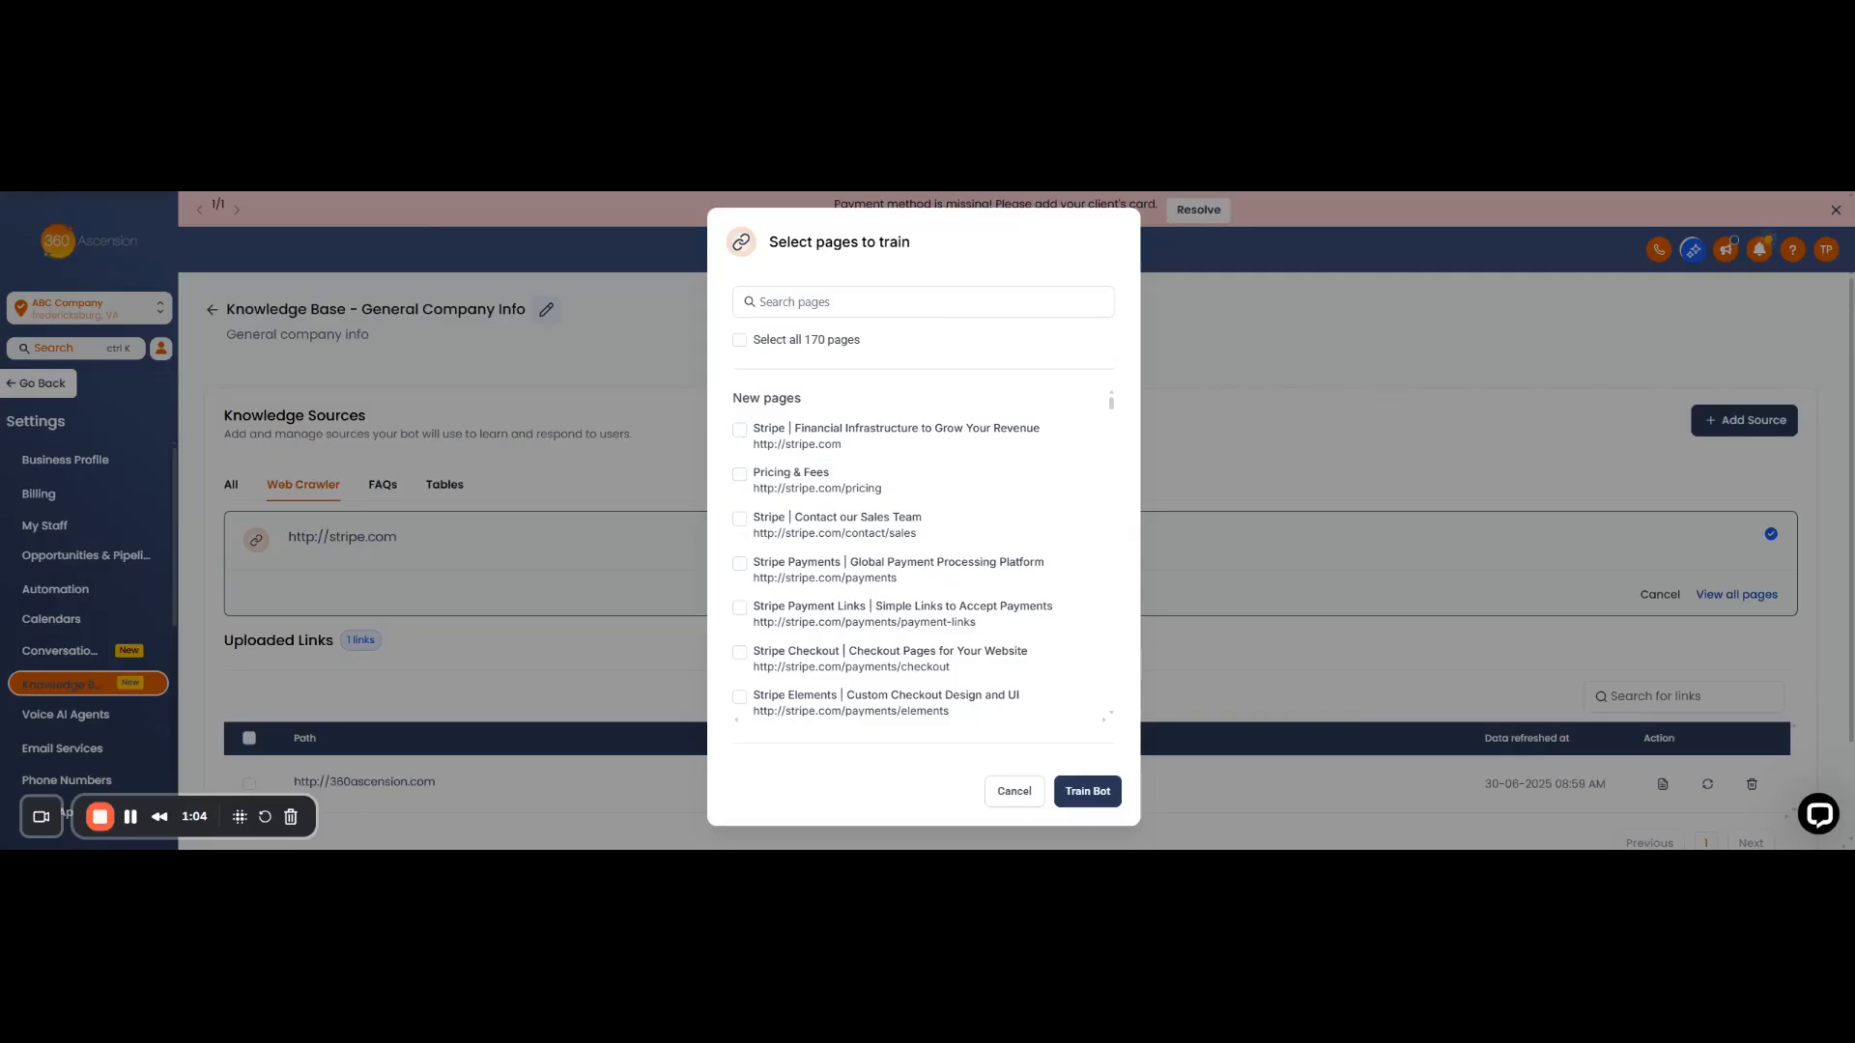
- Select all fetched stripe.com pages for training, look through the checked list, and clear the whole selection
click(739, 343)
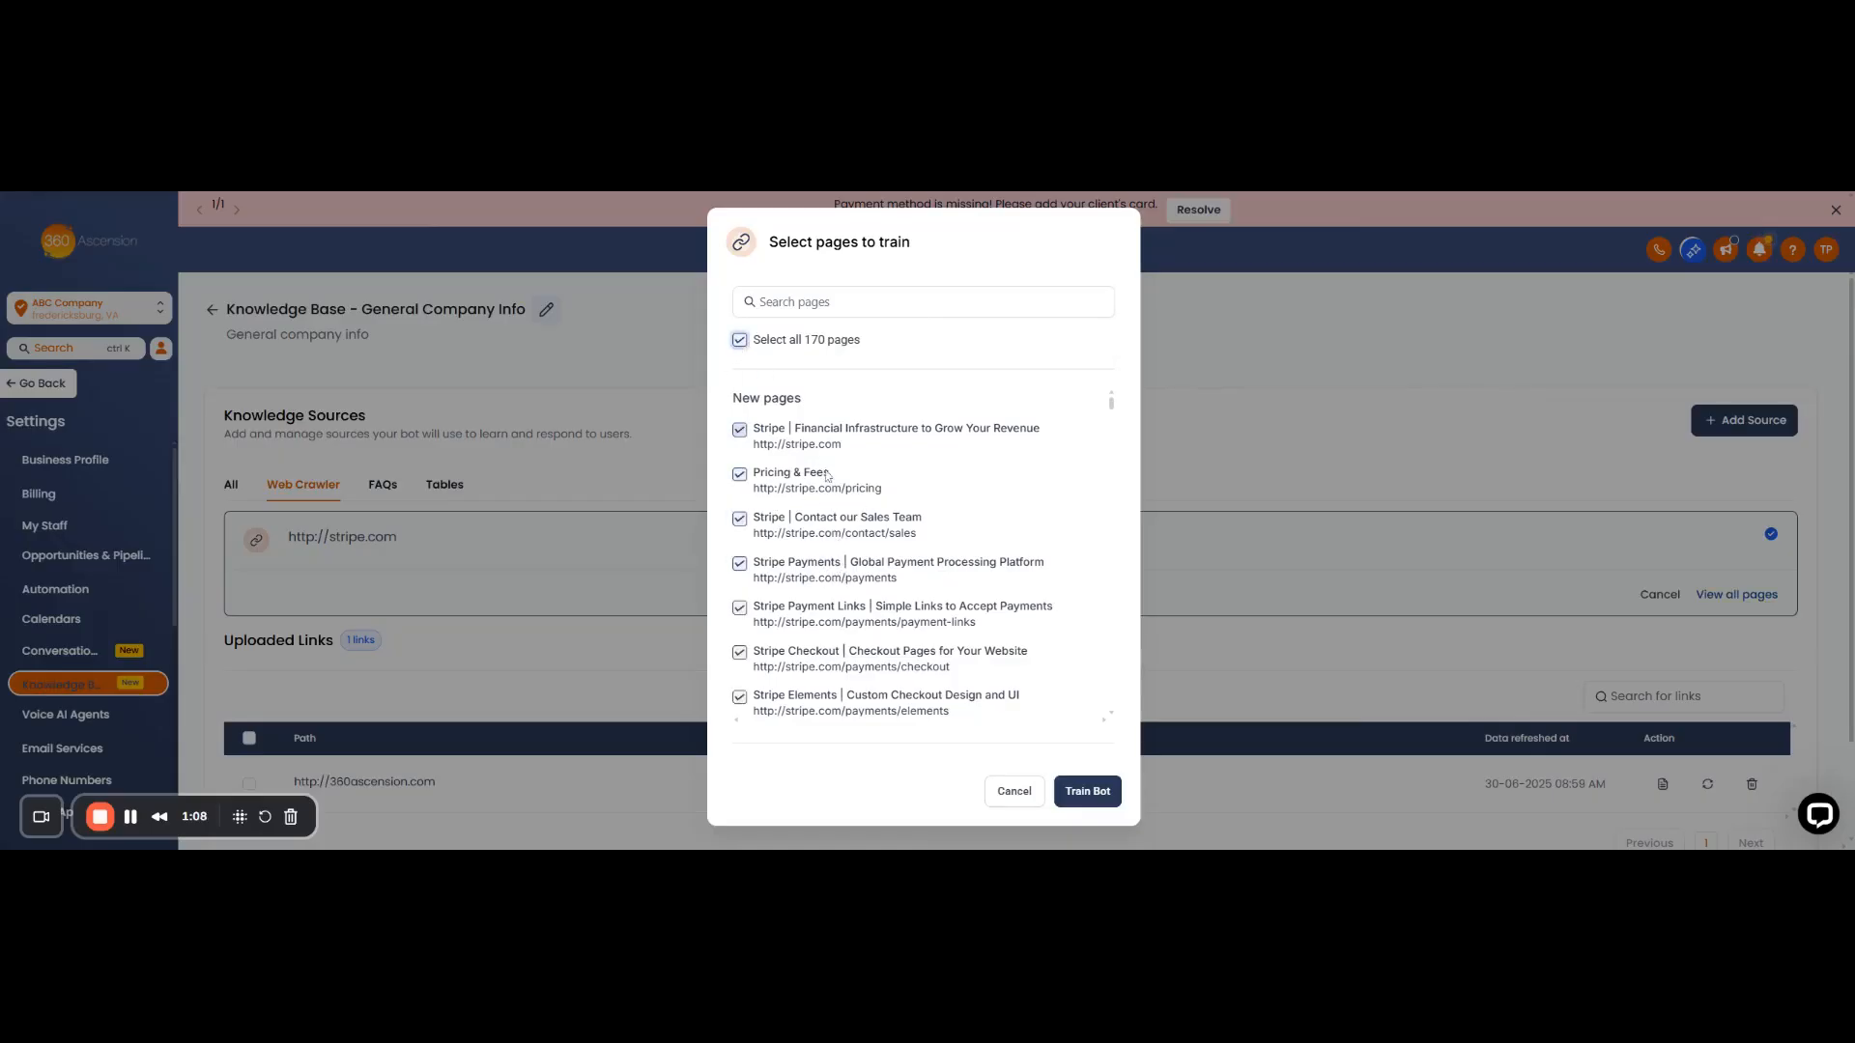
scroll(817, 601, down, 3)
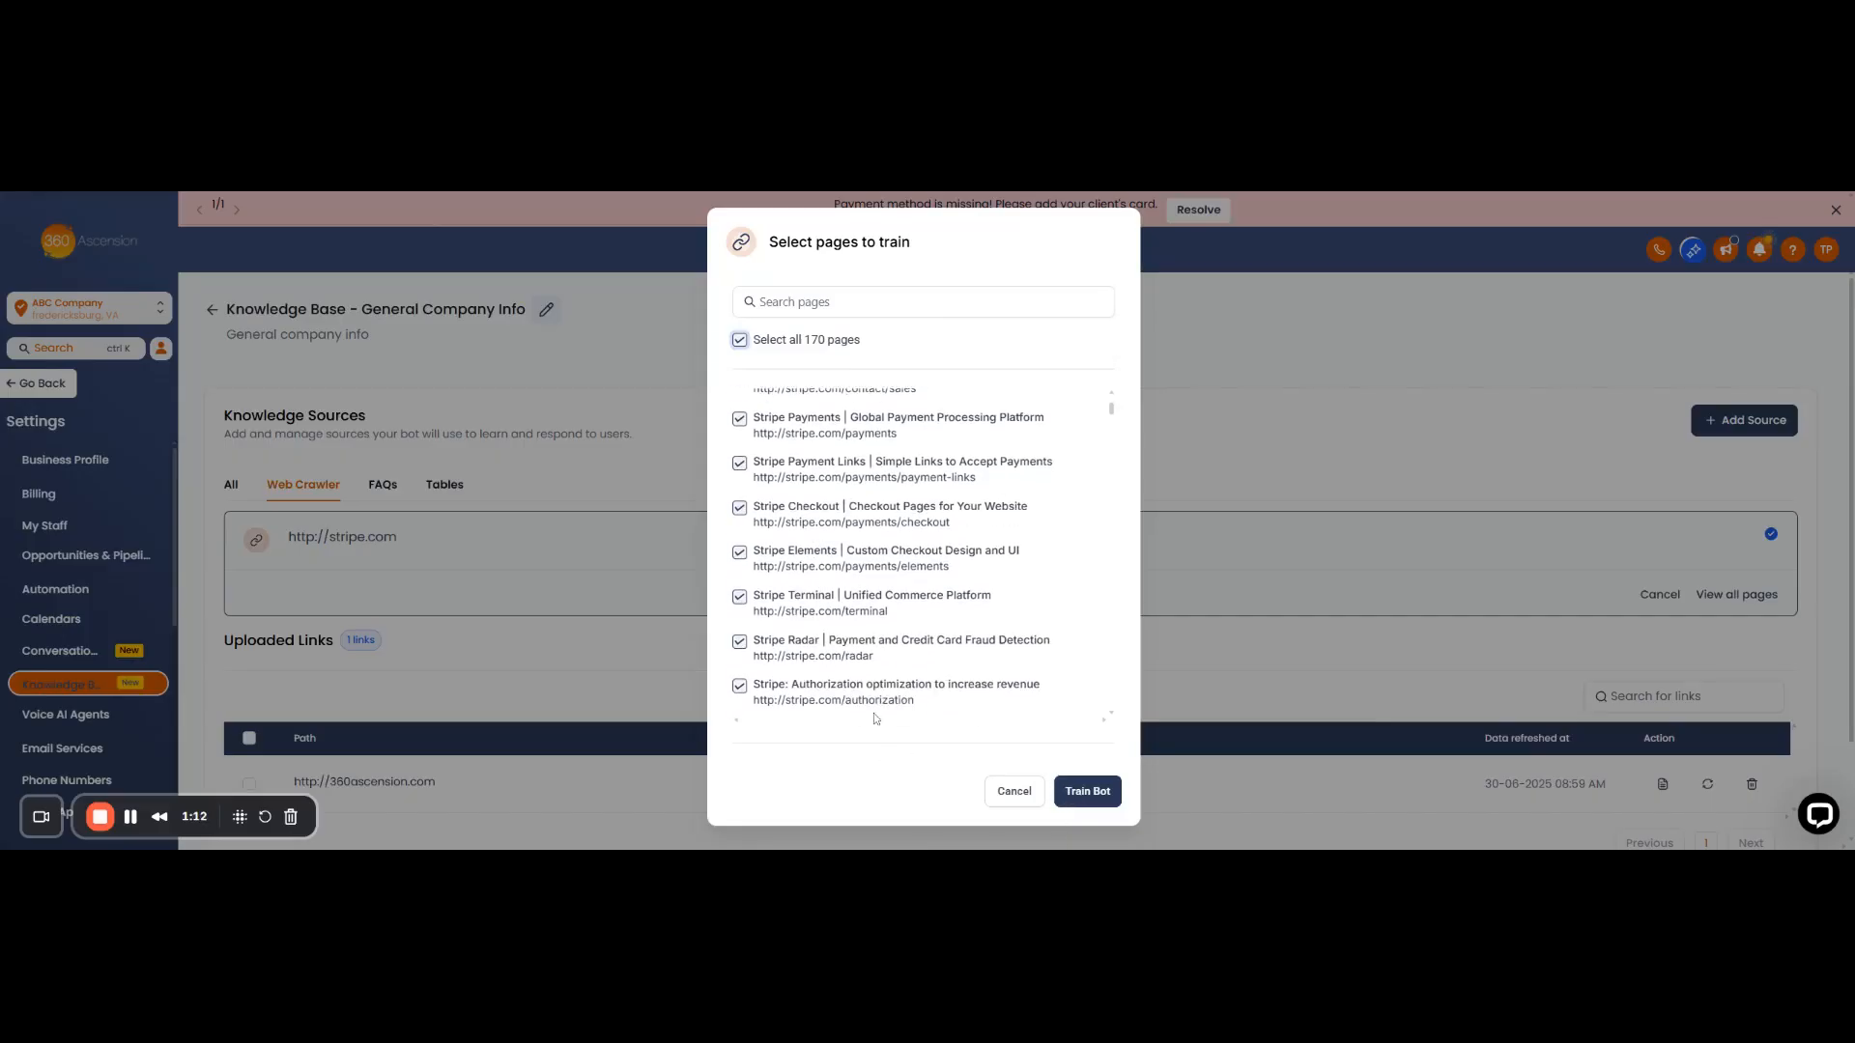
scroll(875, 703, down, 5)
scroll(874, 701, down, 5)
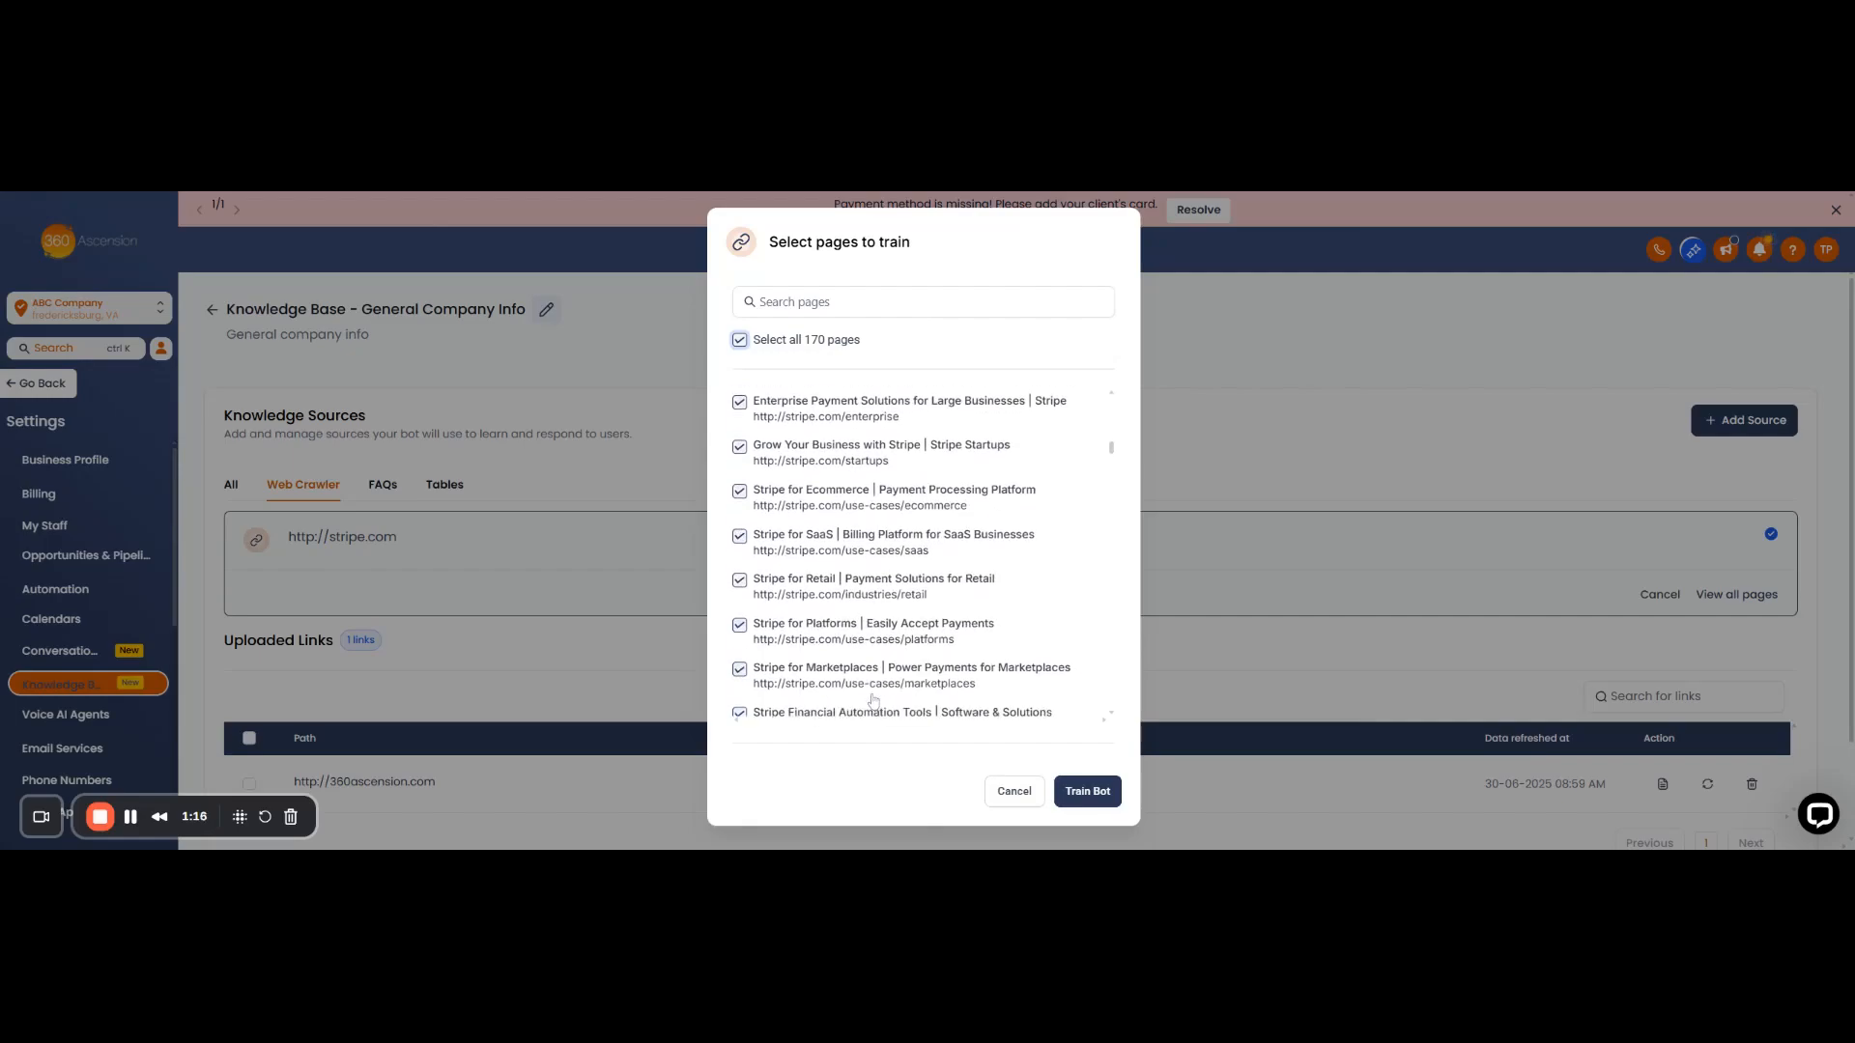
scroll(873, 701, up, 8)
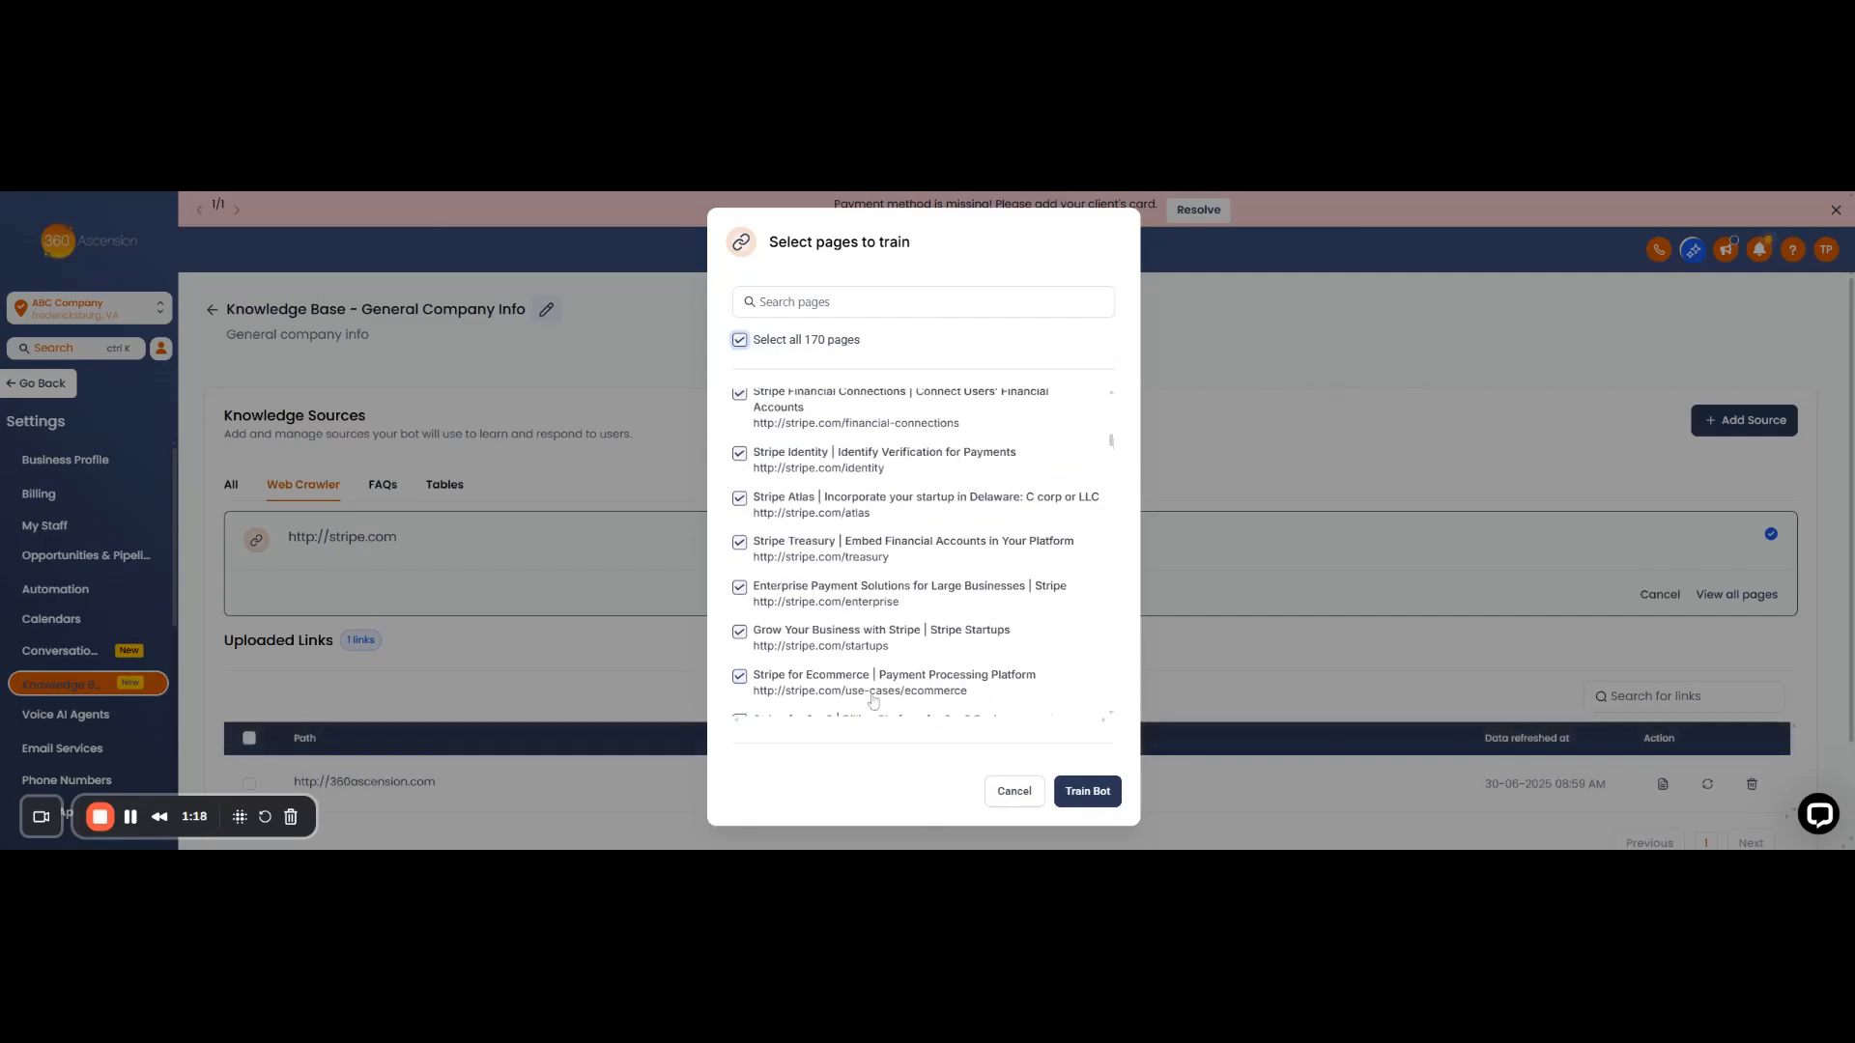
scroll(873, 701, up, 5)
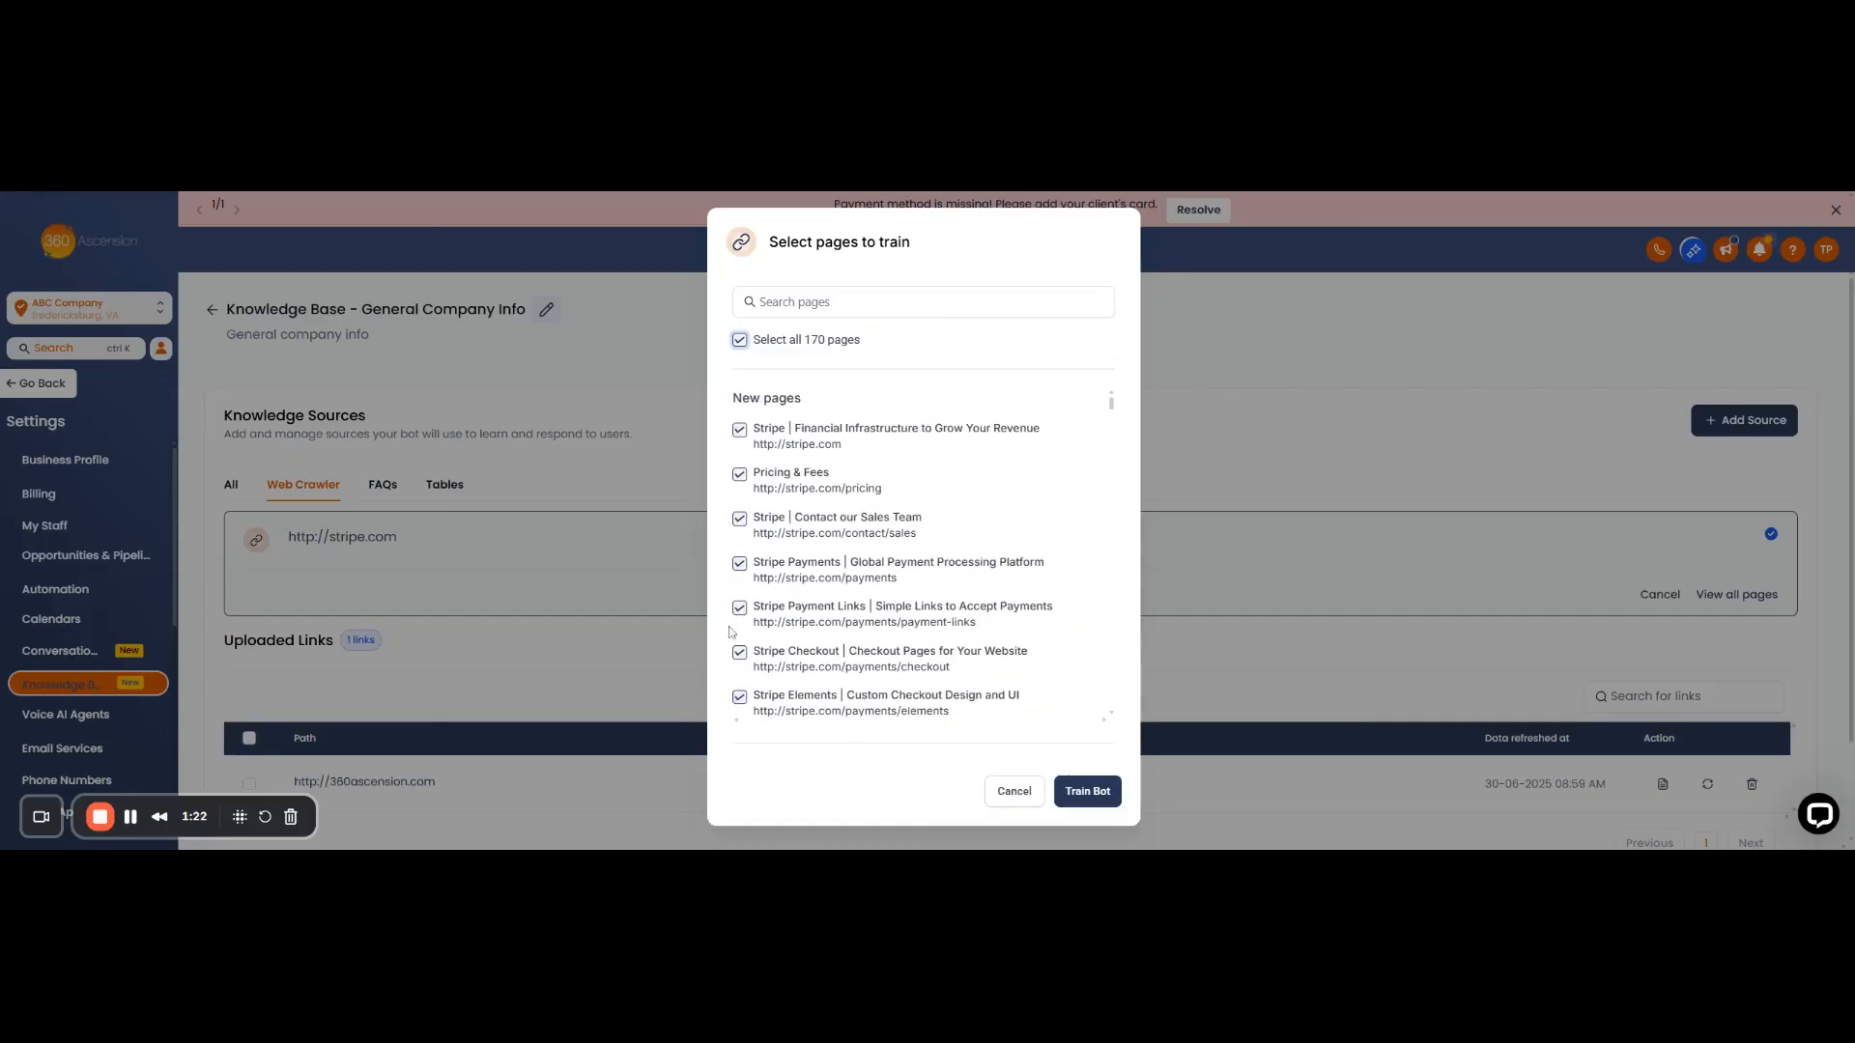
click(740, 340)
- Train the bot on the stripe.com home, pricing, contact/sales, payments and payments/payment-links pages
click(739, 430)
click(740, 474)
click(740, 518)
click(740, 563)
click(740, 608)
click(1091, 792)
scroll(1002, 721, down, 3)
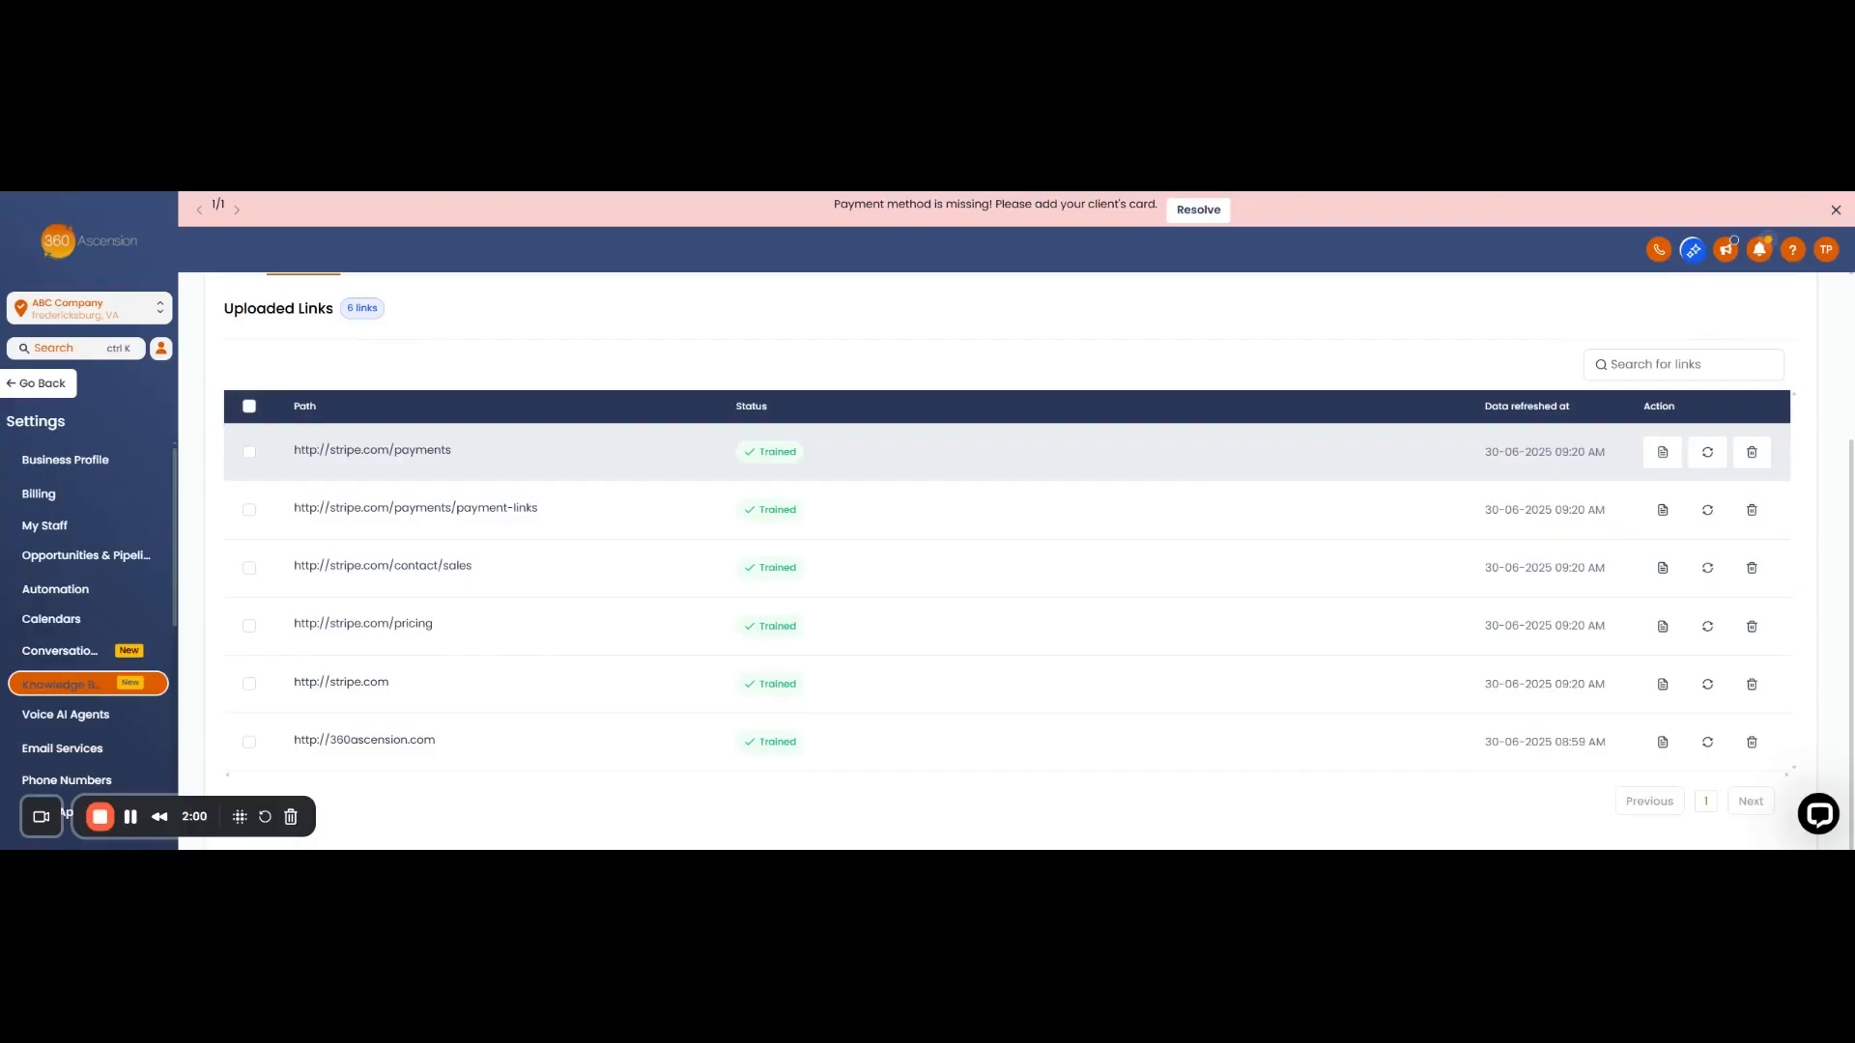
- Read through the data scraped from the stripe.com/payments link and close it without editing
click(1663, 452)
scroll(916, 536, down, 10)
scroll(914, 536, down, 10)
scroll(914, 536, down, 10)
scroll(914, 537, down, 10)
scroll(913, 537, down, 10)
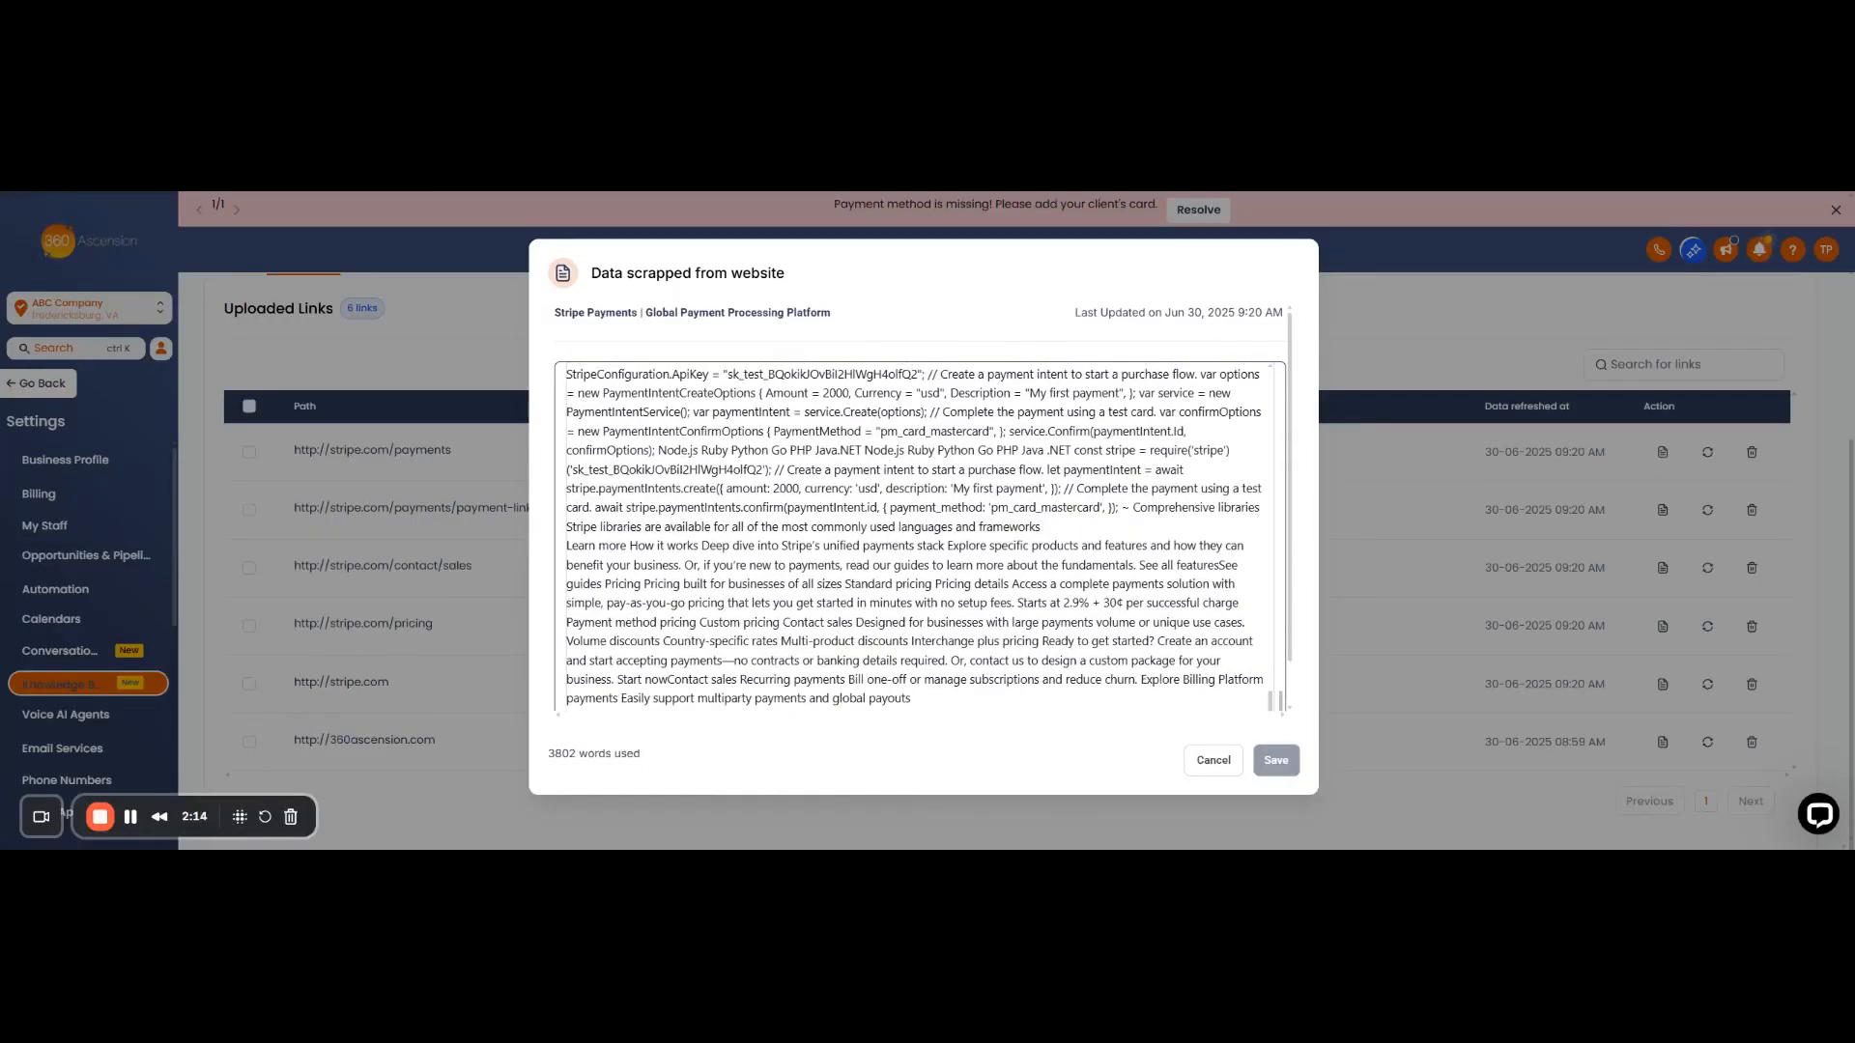
scroll(914, 536, down, 2)
scroll(914, 536, down, 4)
scroll(914, 536, down, 2)
scroll(1221, 604, down, 15)
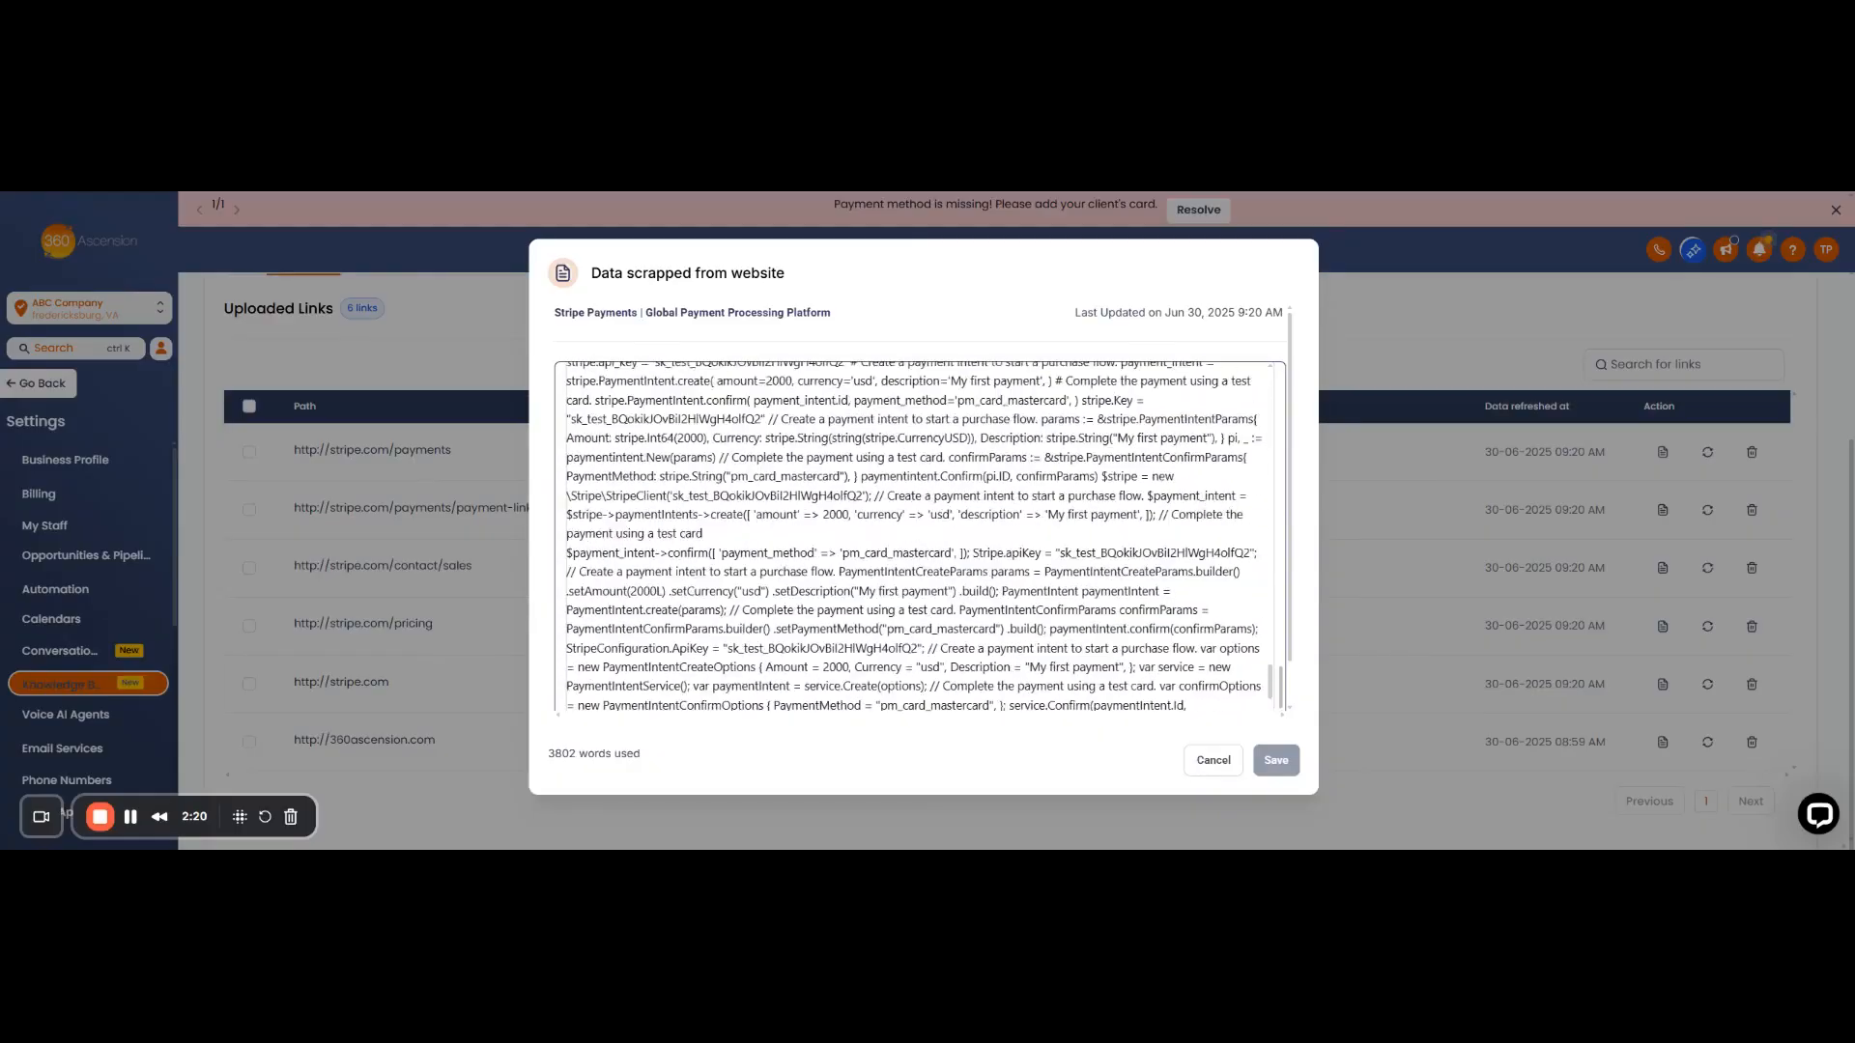
click(1213, 760)
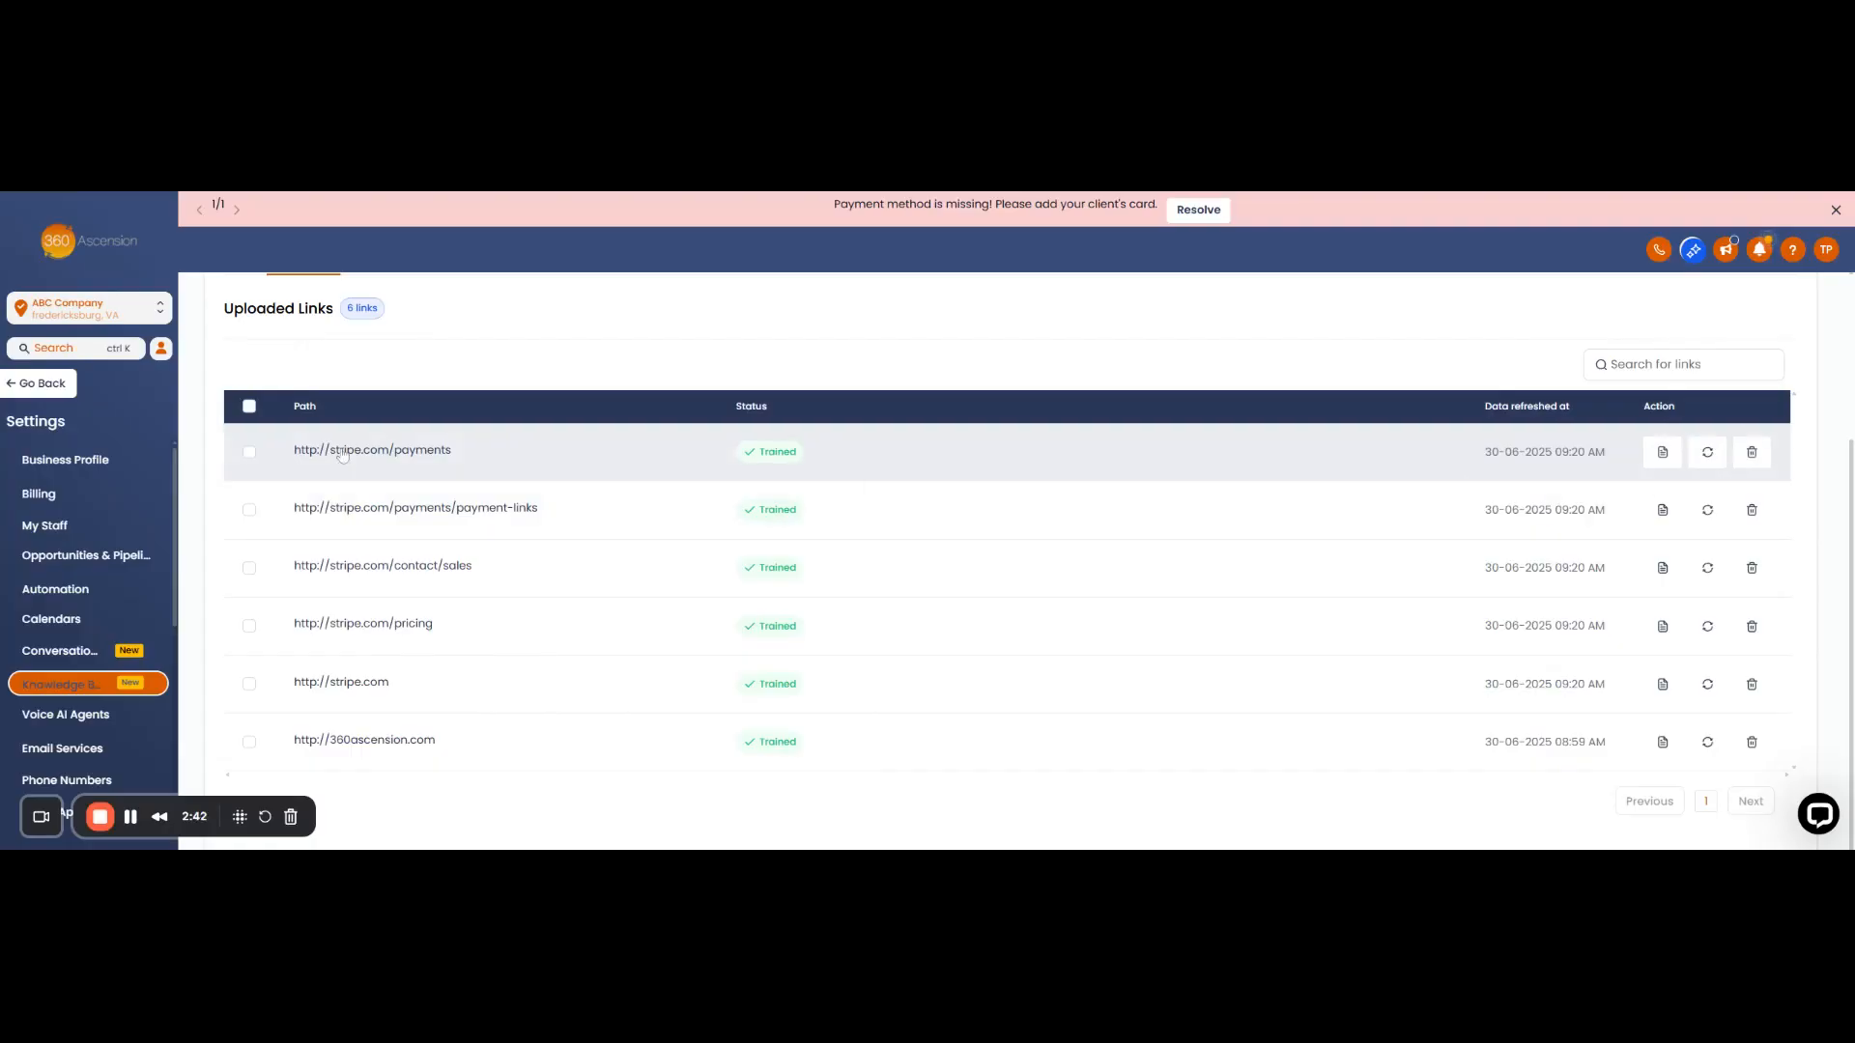
- Select all uploaded links to view the available bulk actions, and clear the selection without applying any
click(249, 406)
click(307, 375)
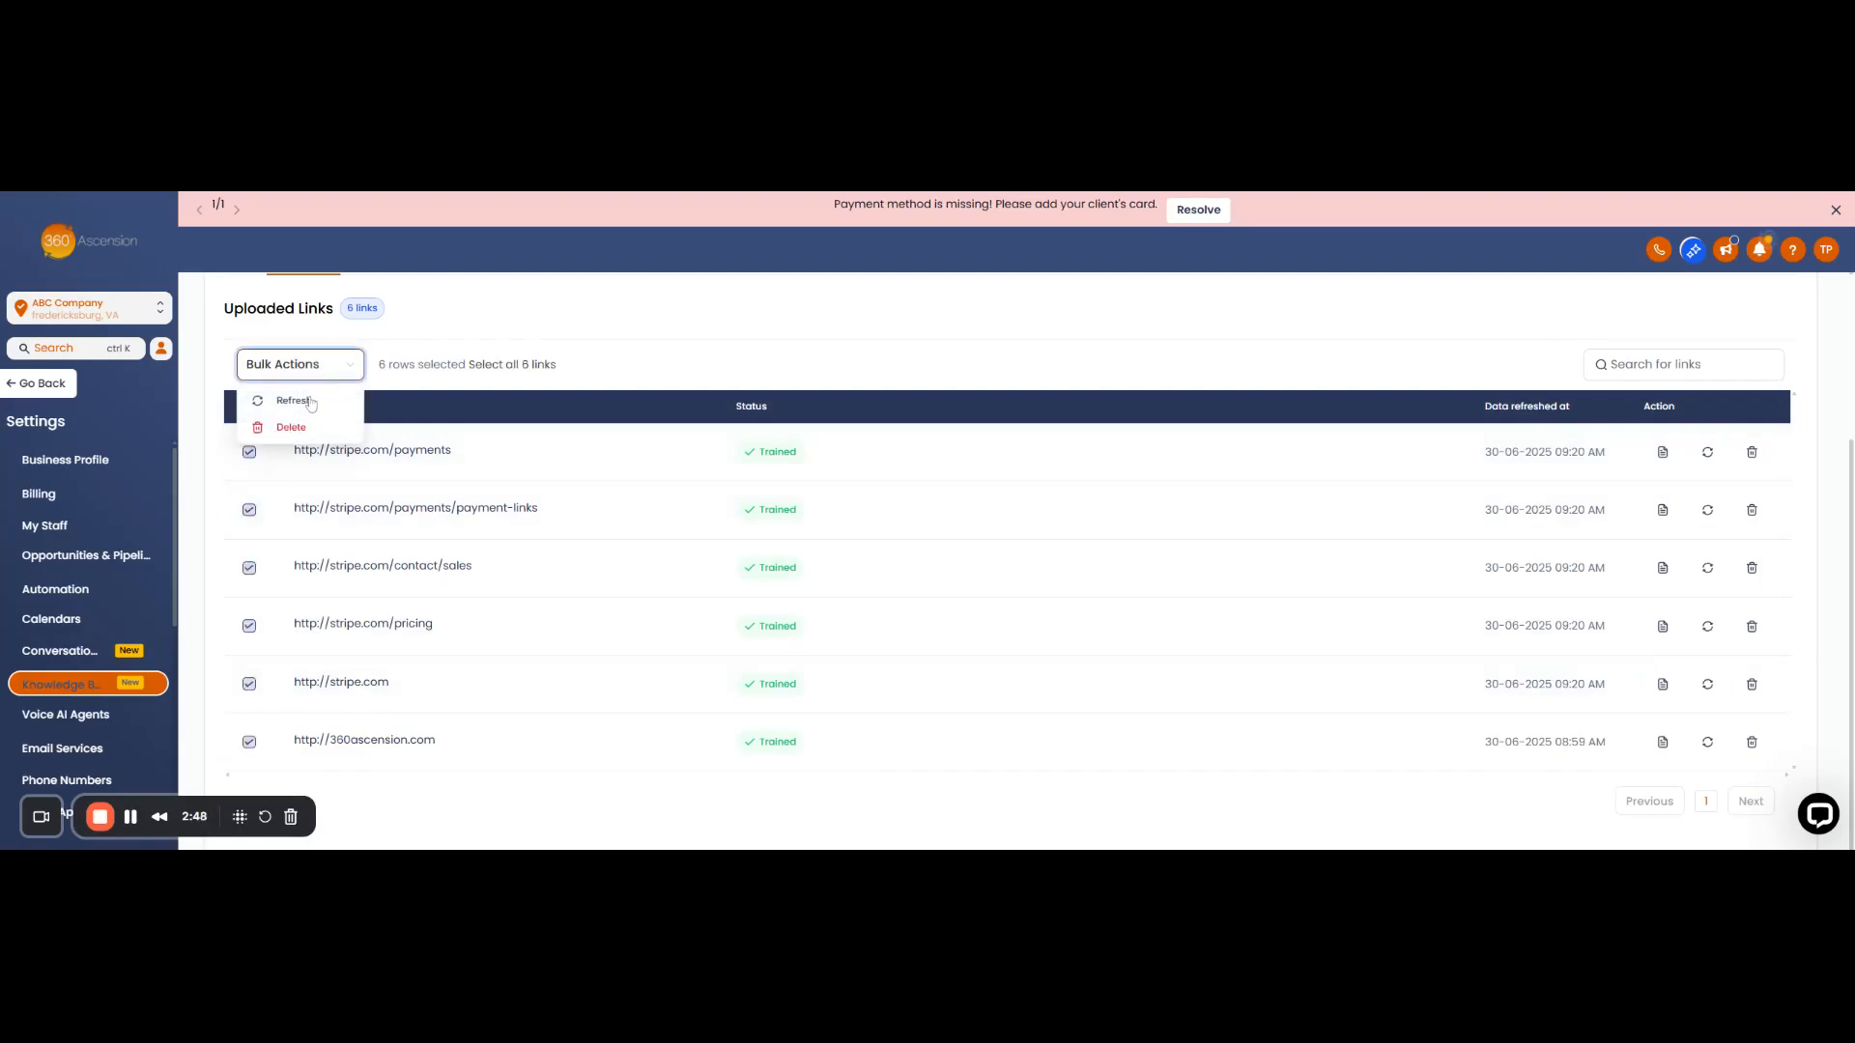
click(717, 326)
click(249, 407)
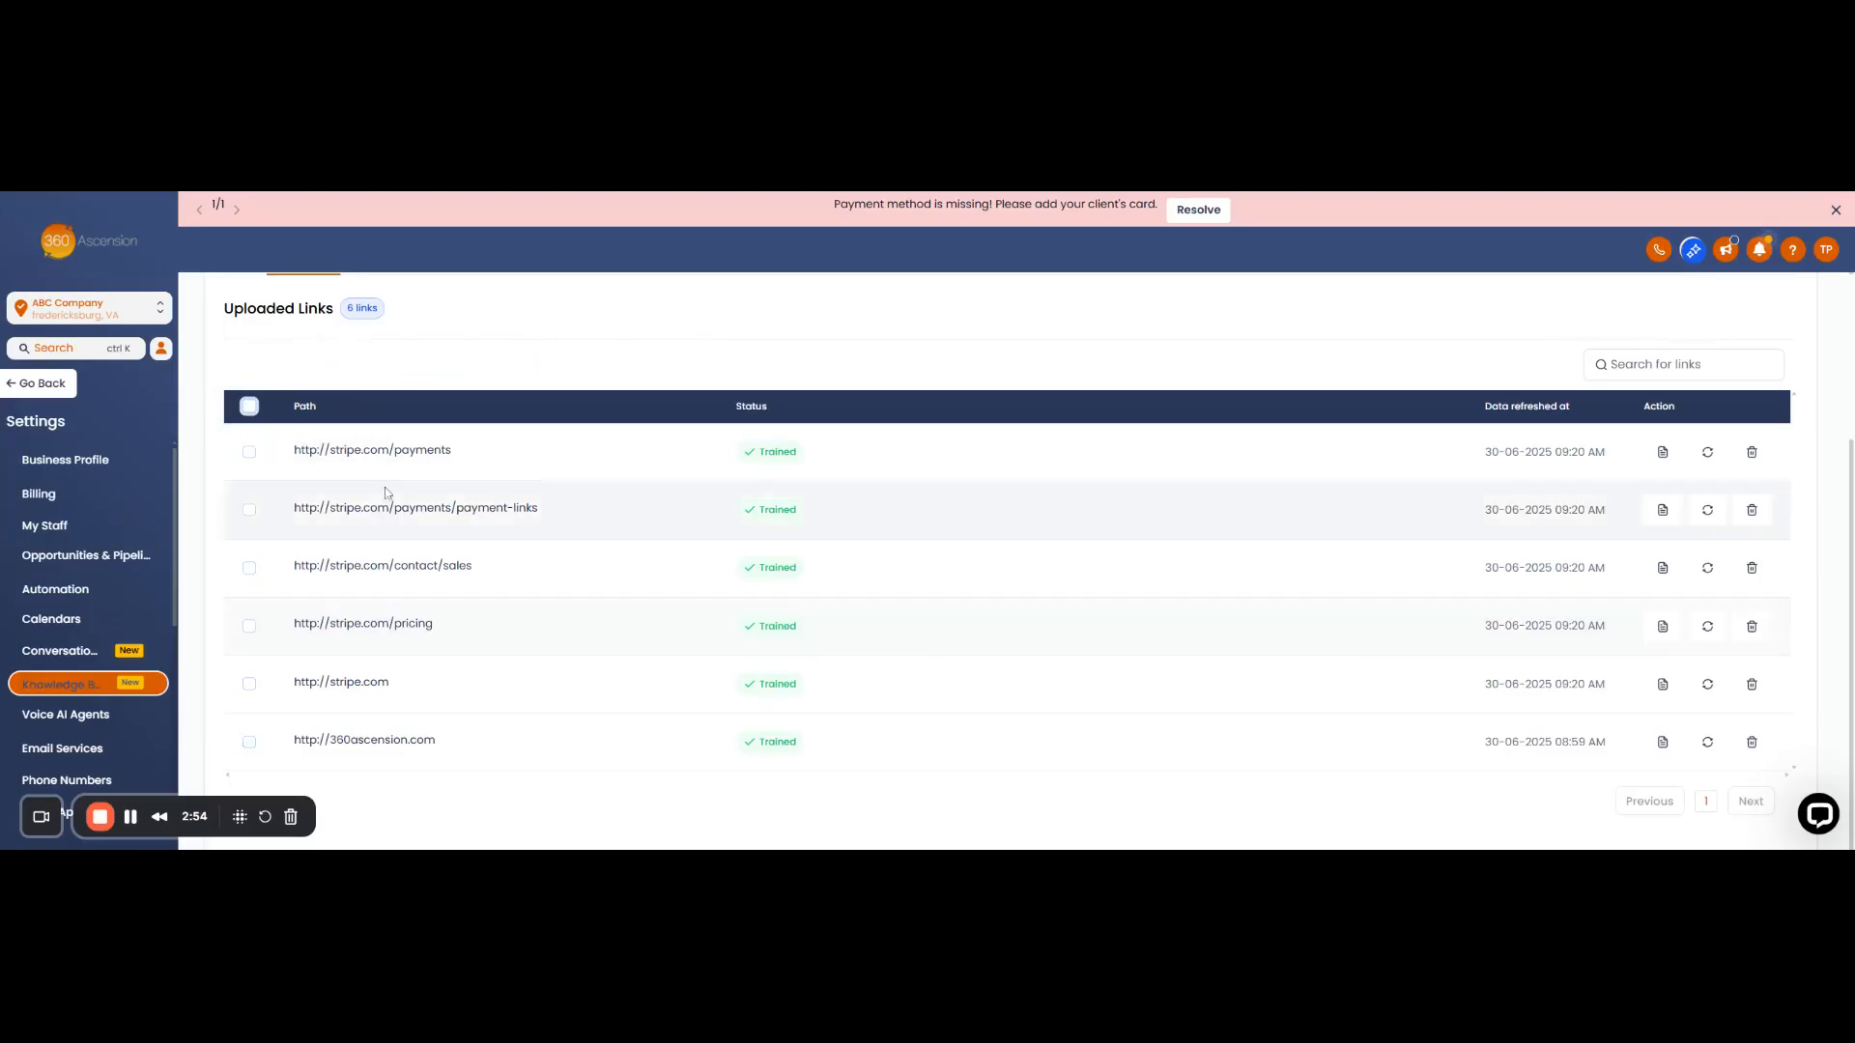
- Start a new Web Crawler source for the knowledge base and set it to crawl all URLs with the path
scroll(593, 580, up, 3)
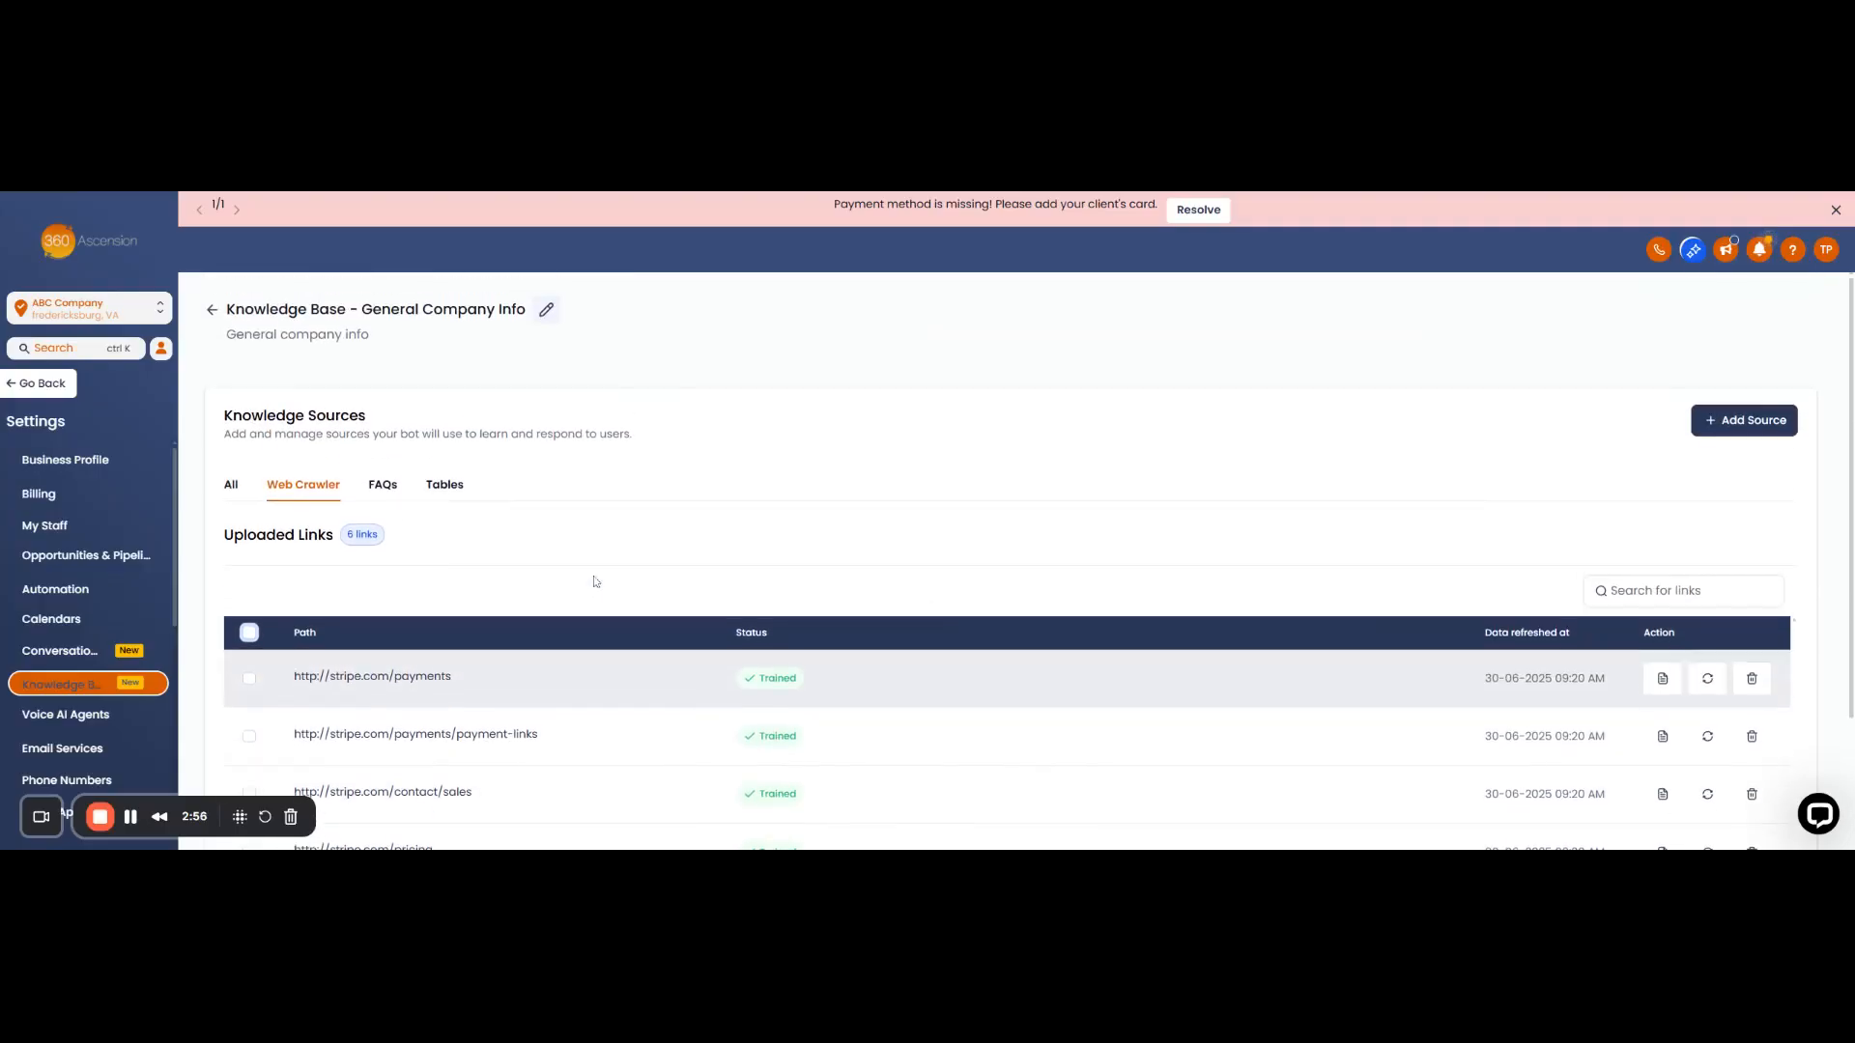
click(1714, 427)
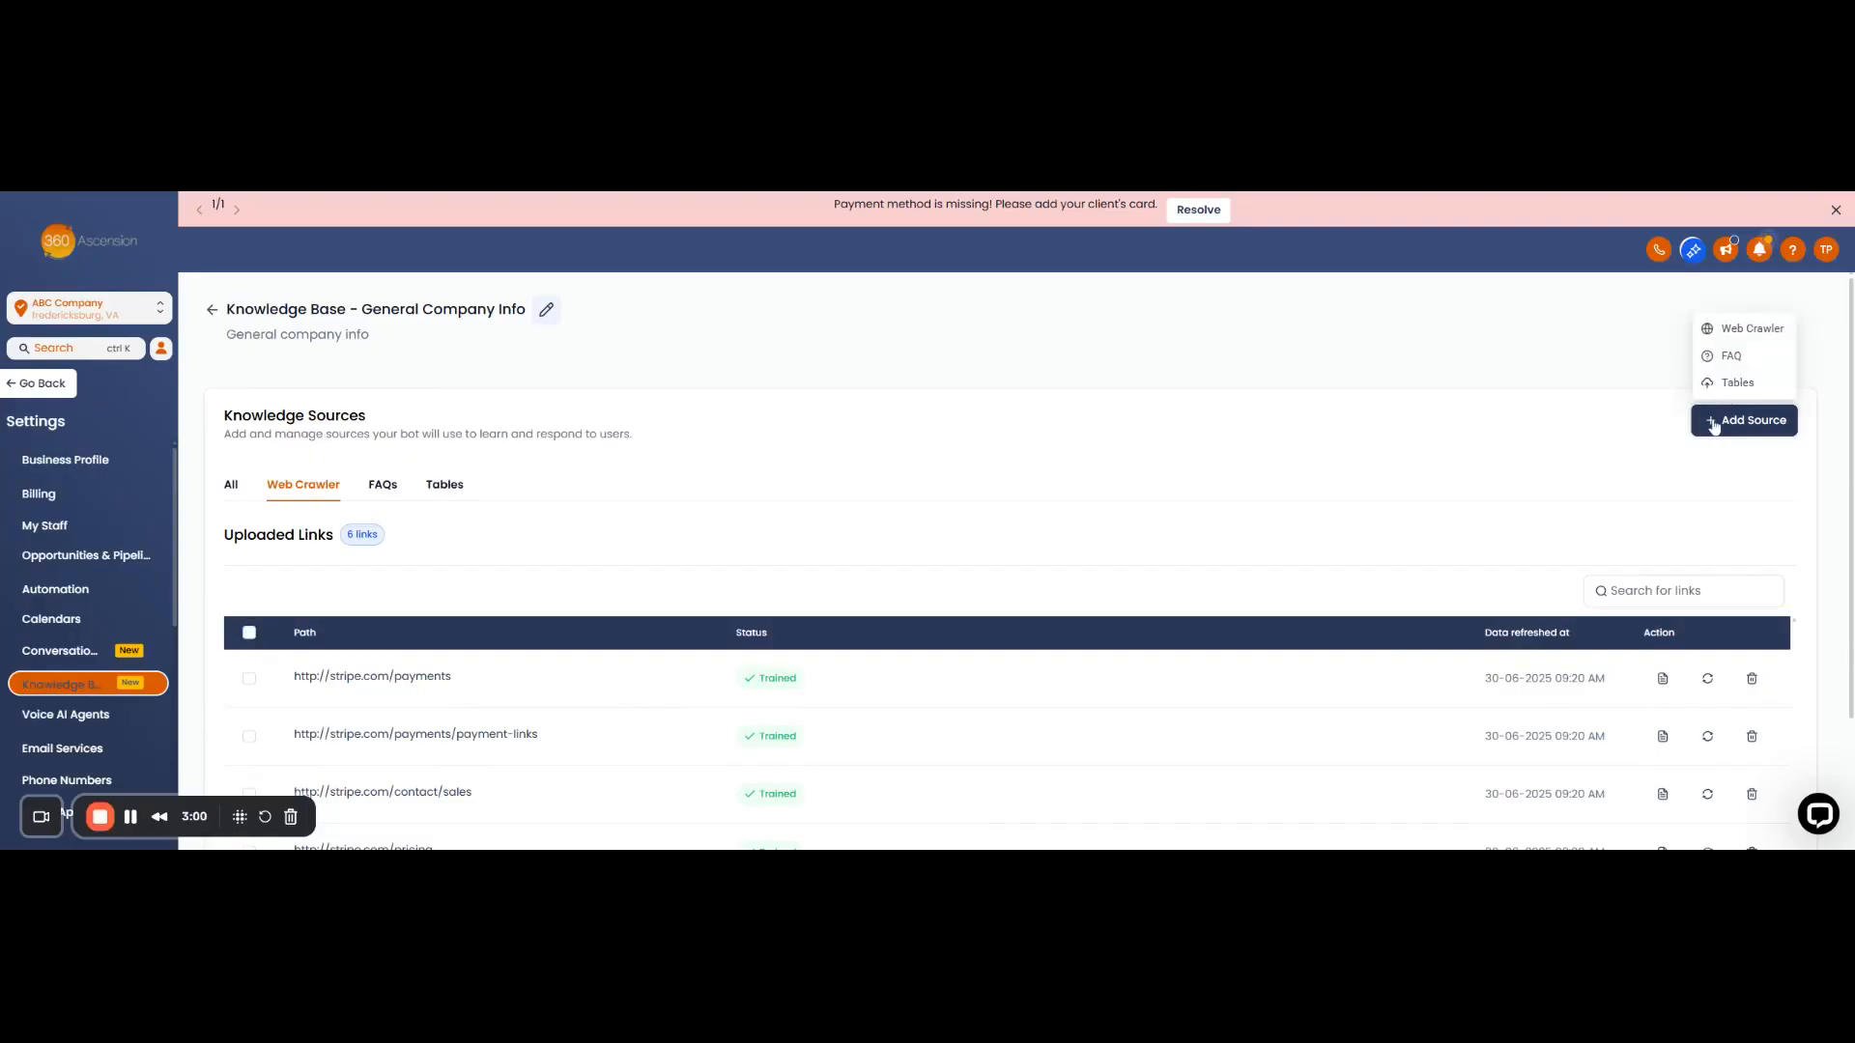
click(1714, 332)
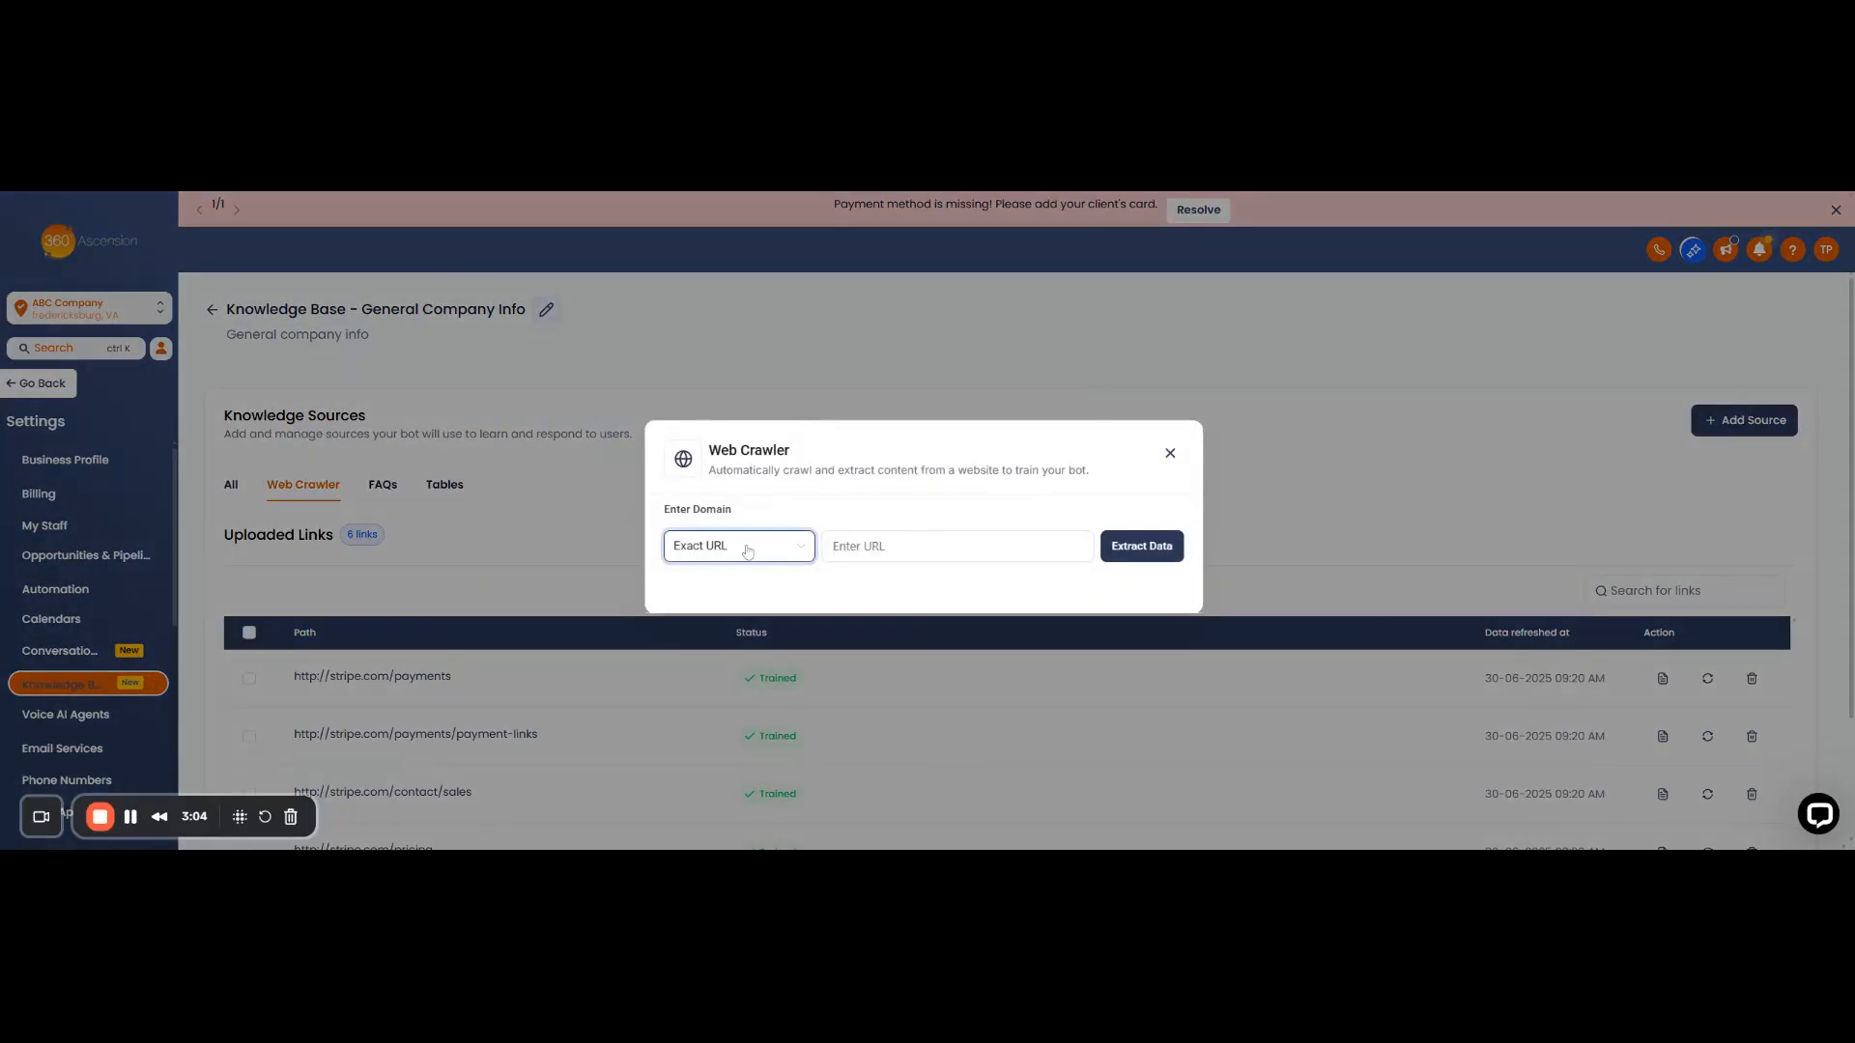
click(748, 550)
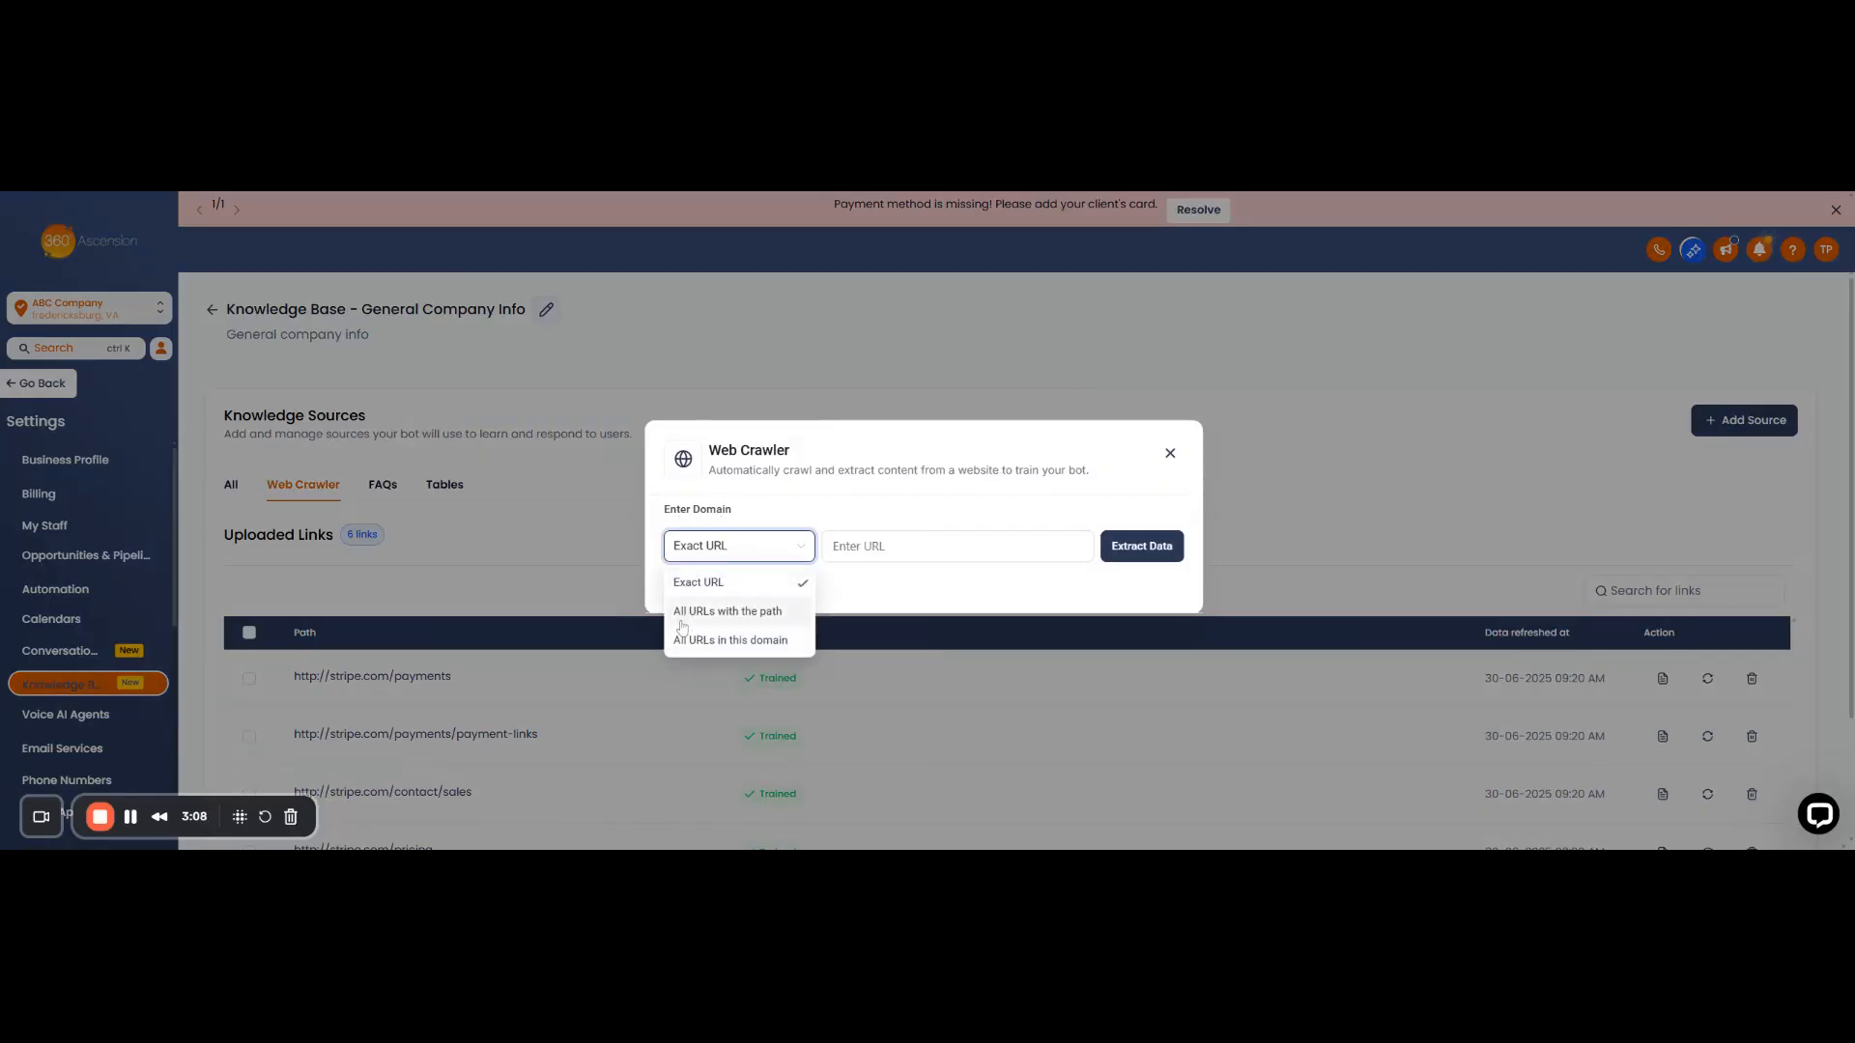
click(728, 612)
- Enter stripe.com/pricing as the crawl URL and extract its data
click(836, 546)
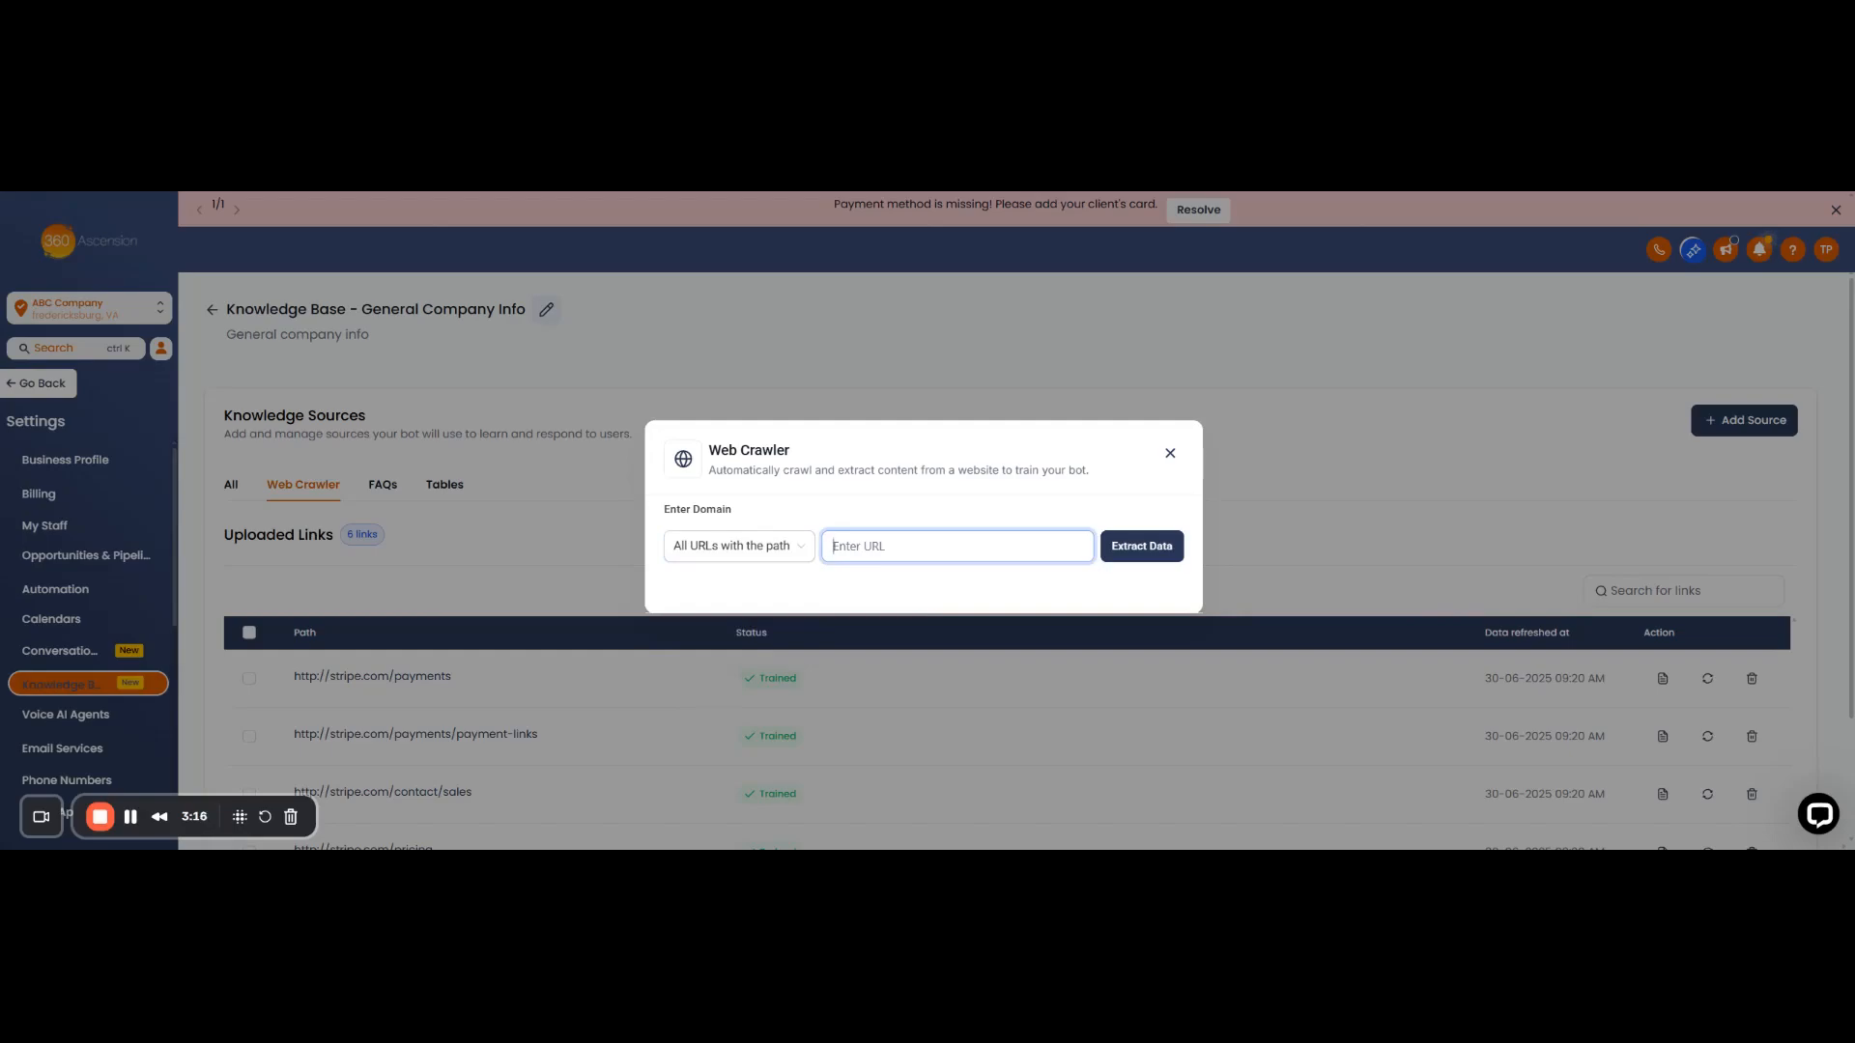
text(st)
text(ripe.)
text(com/)
text(b)
text(pricing)
click(1142, 548)
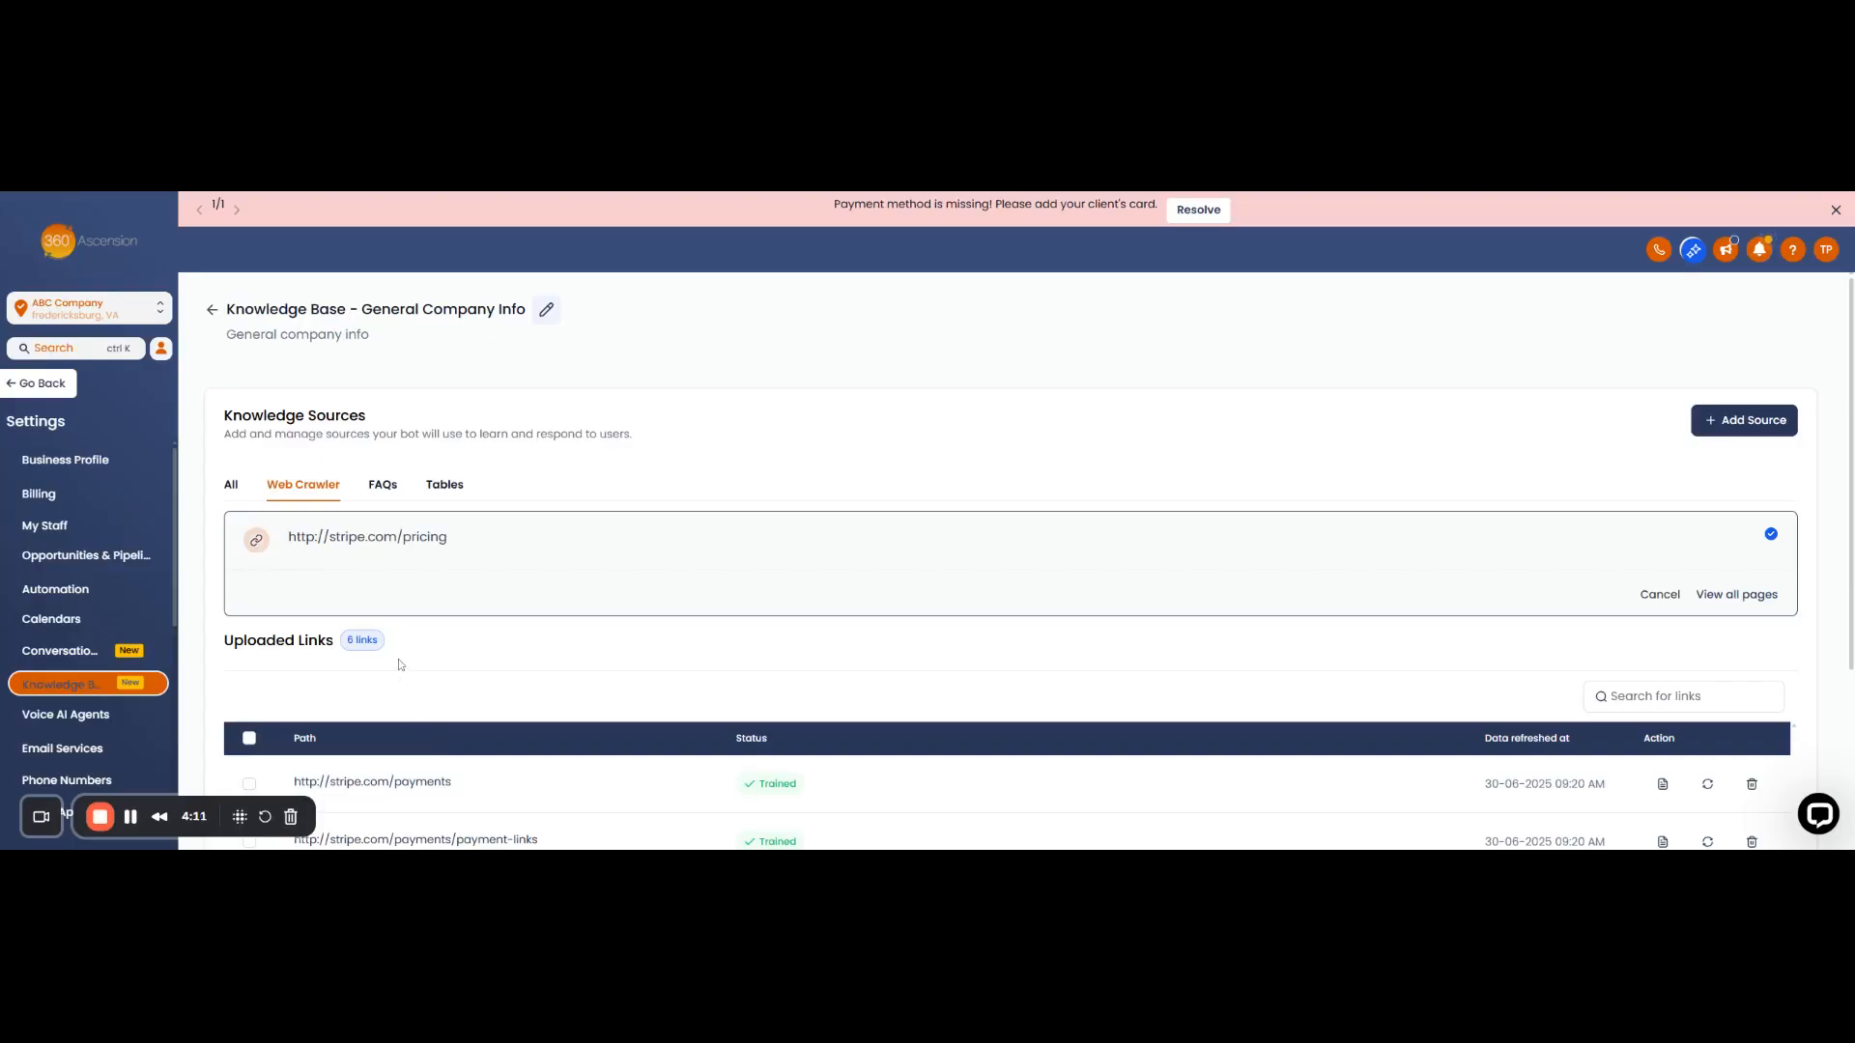
- Train the bot on the new Local payment methods pricing page and refresh the existing Pricing & Fees page from the stripe.com/pricing crawl
click(1748, 595)
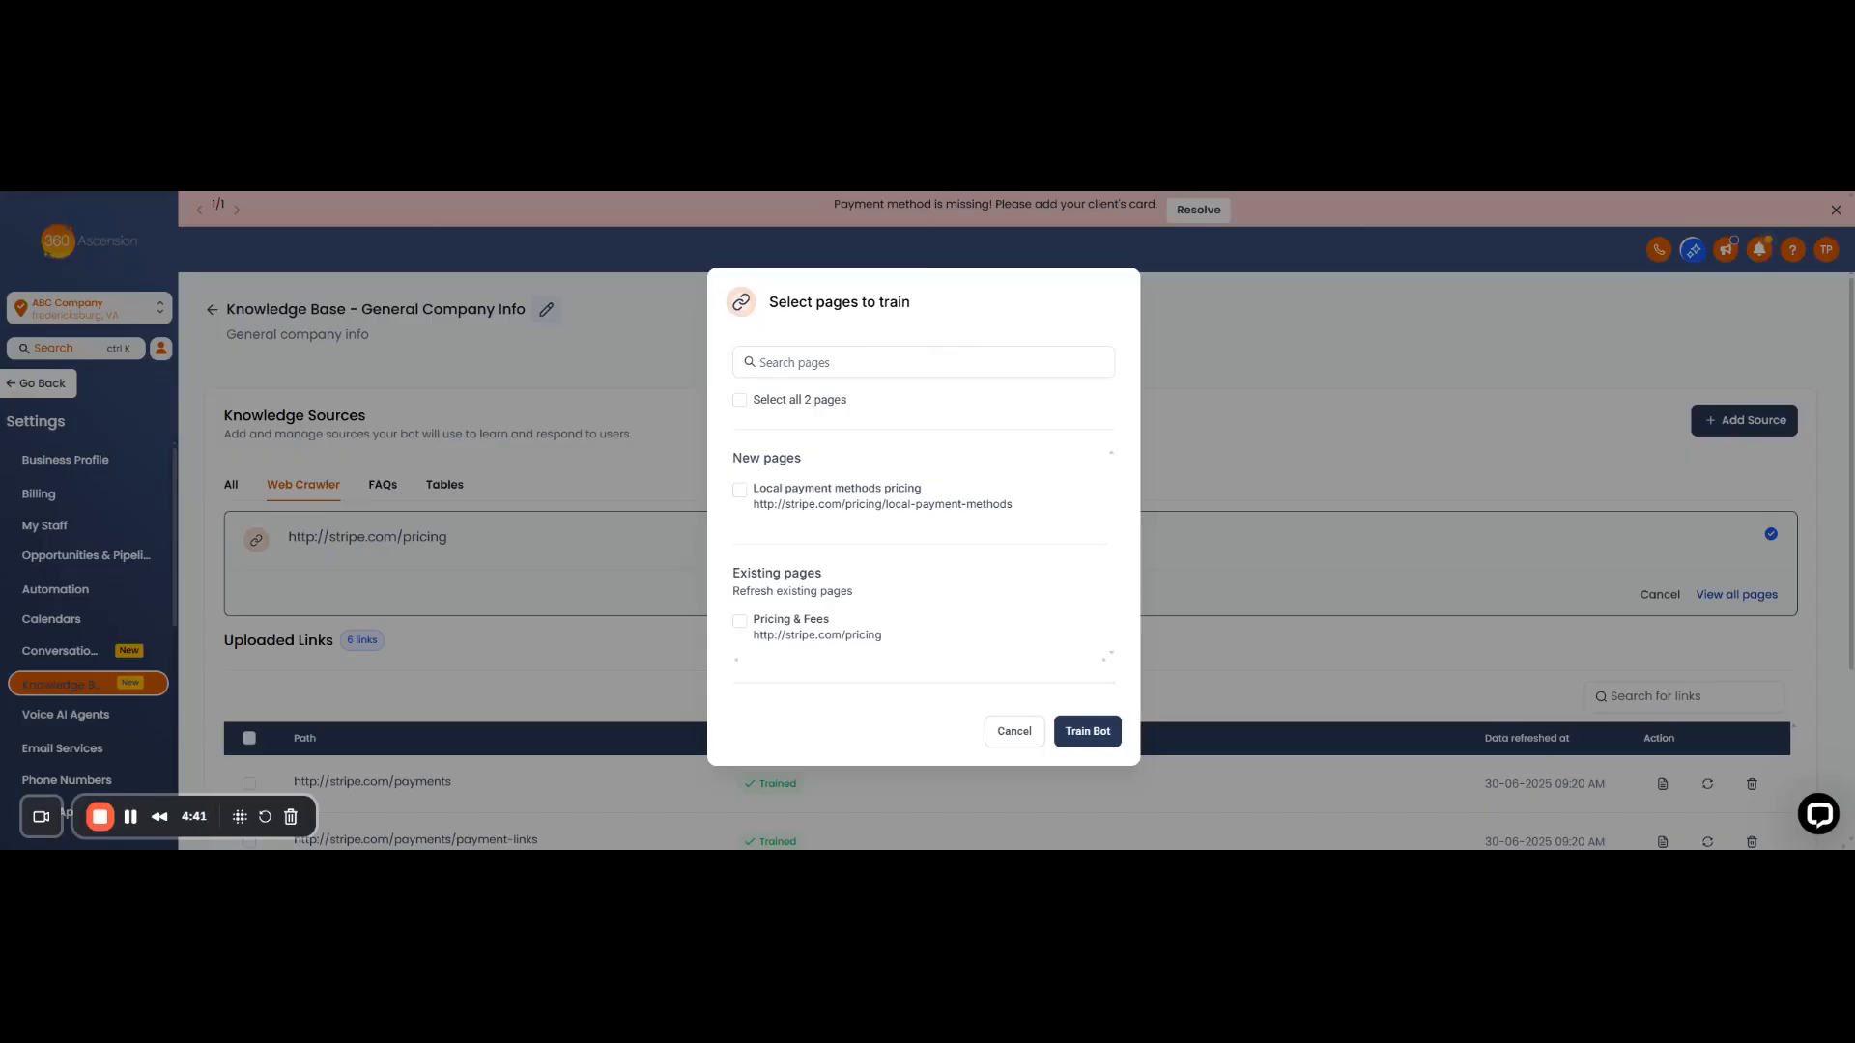
click(741, 623)
click(740, 622)
click(740, 622)
click(740, 622)
click(741, 491)
click(741, 622)
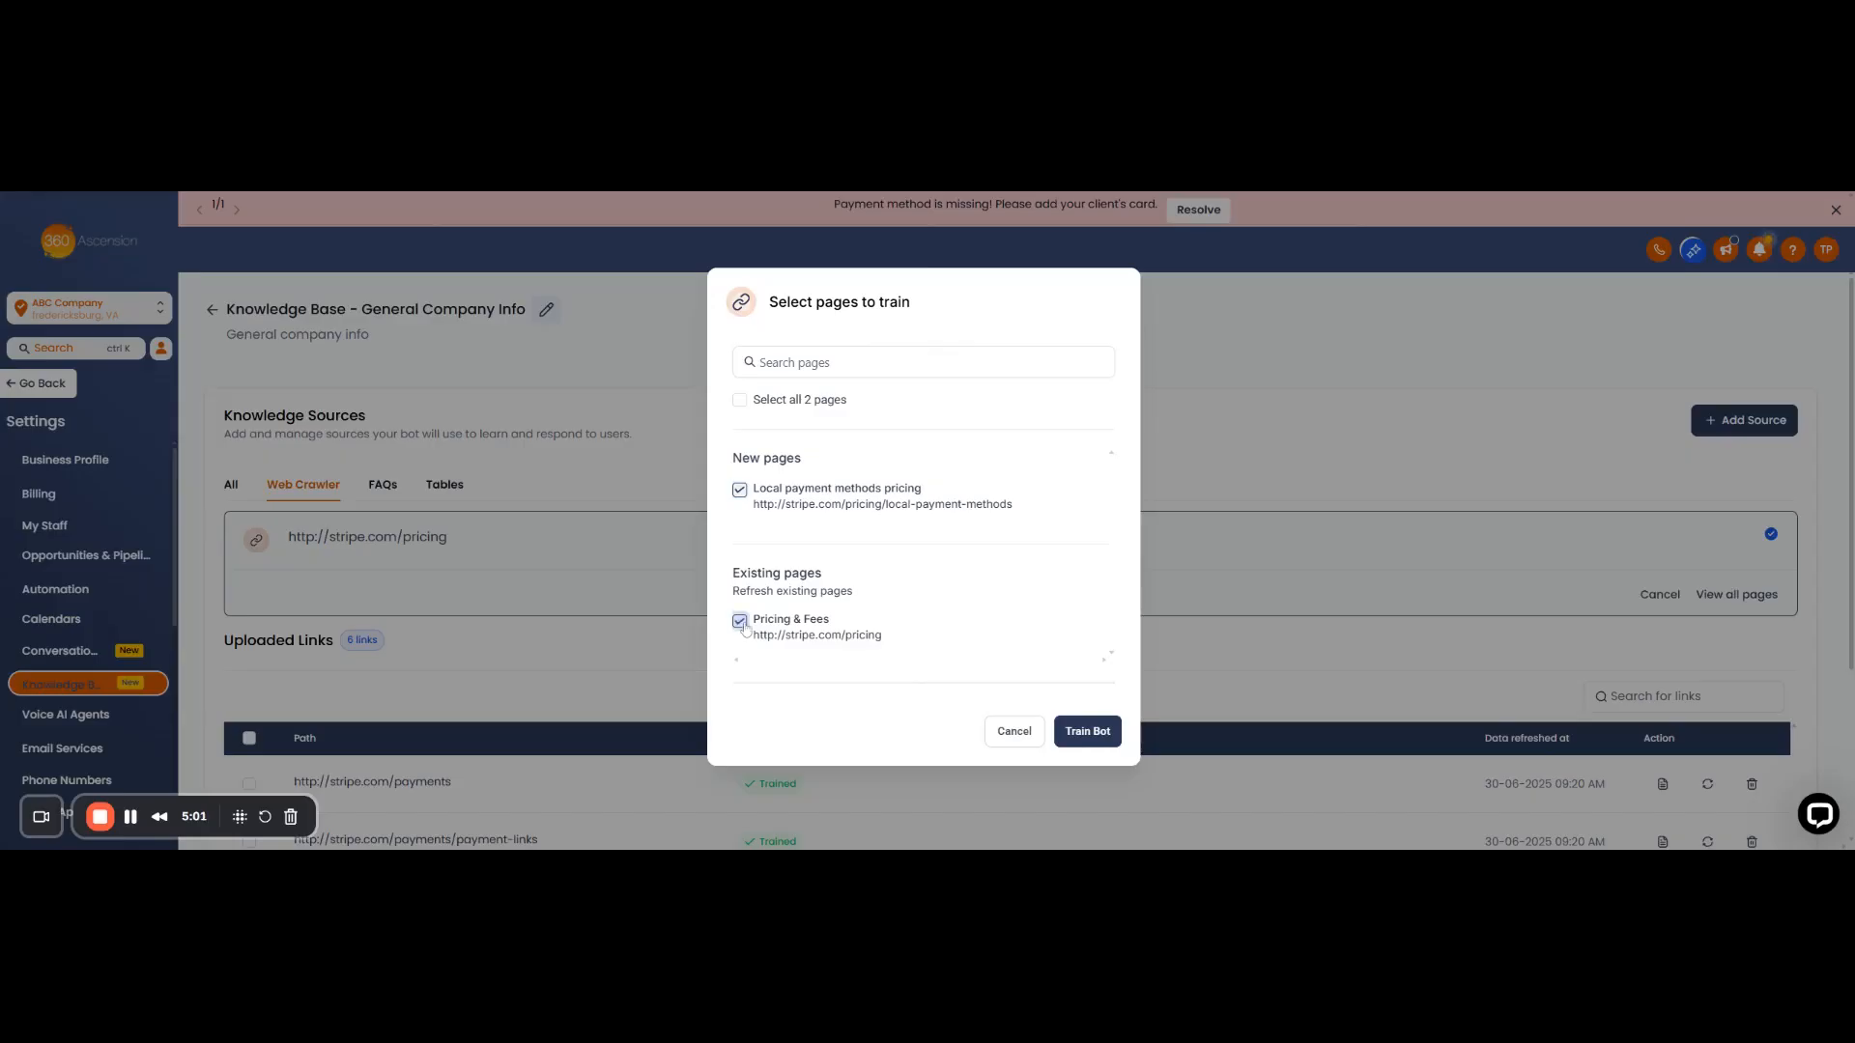
click(1078, 732)
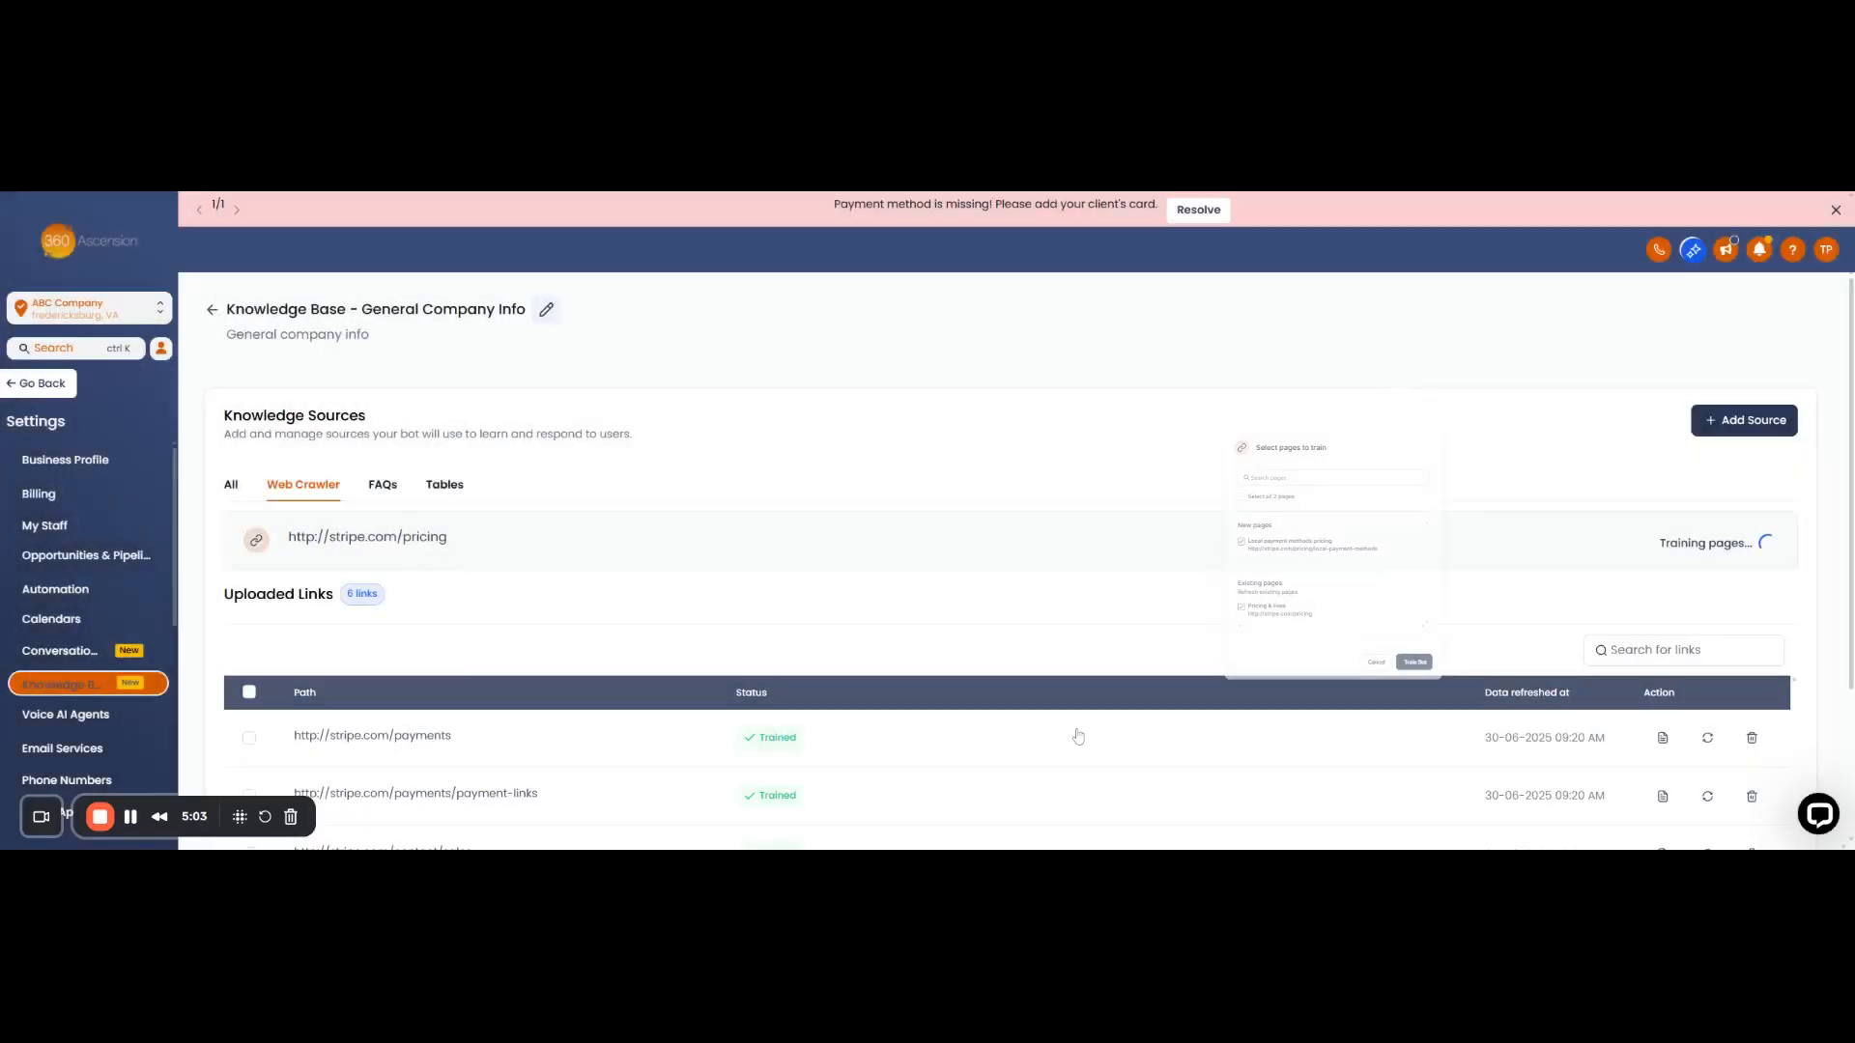
- Look through the uploaded links to check the training status and refresh dates of the stripe.com/pricing pages
scroll(1063, 627, down, 3)
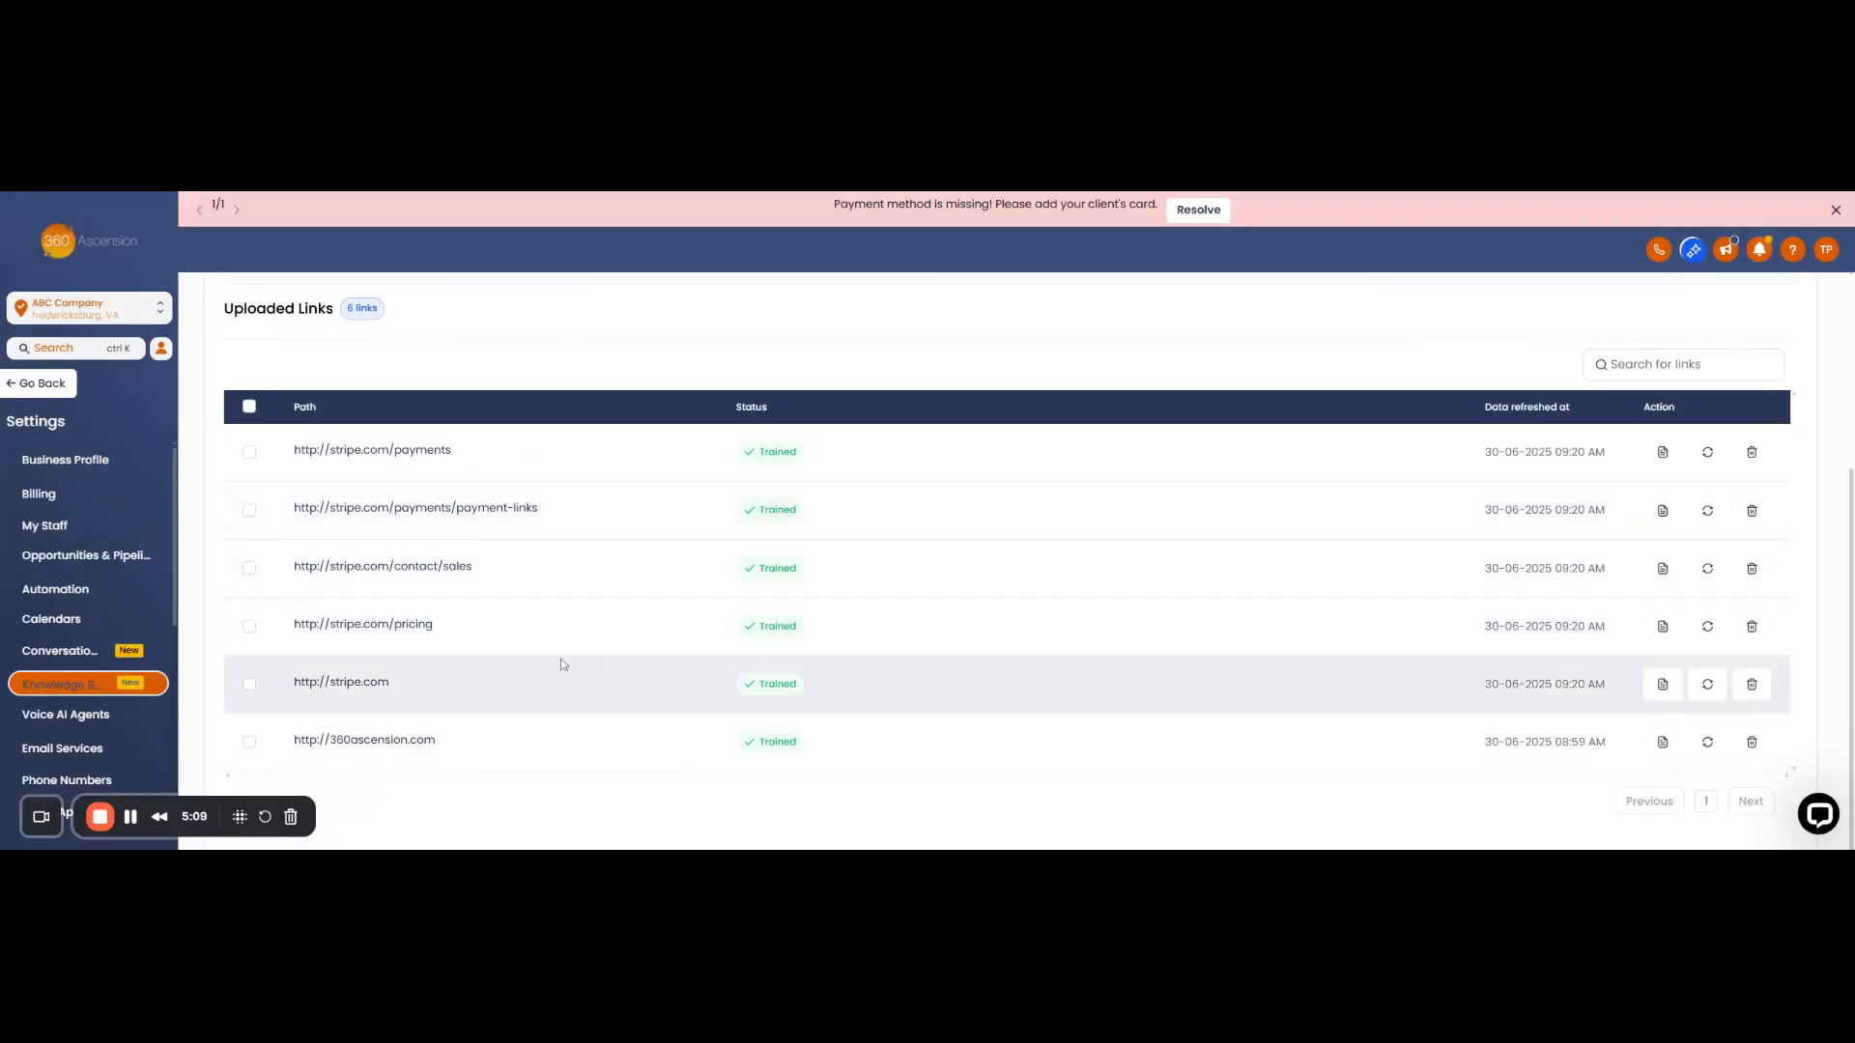
scroll(692, 645, up, 3)
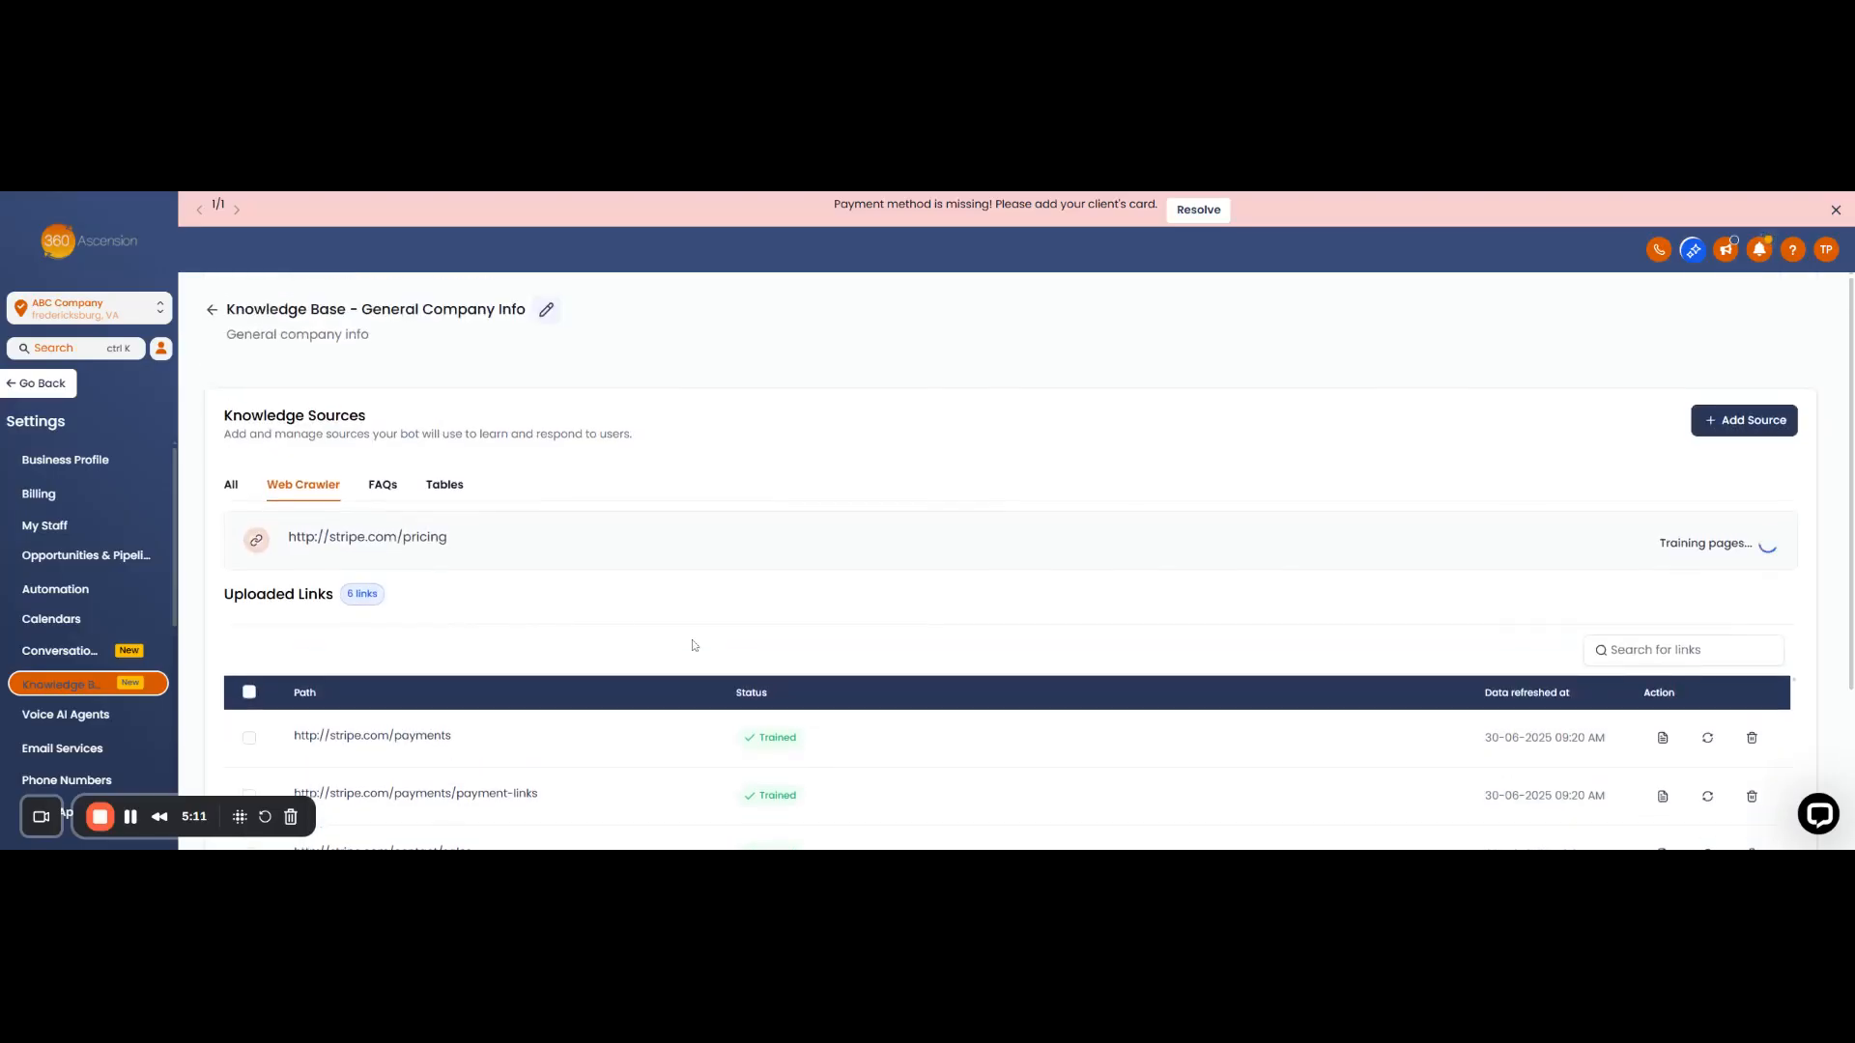
scroll(692, 646, down, 2)
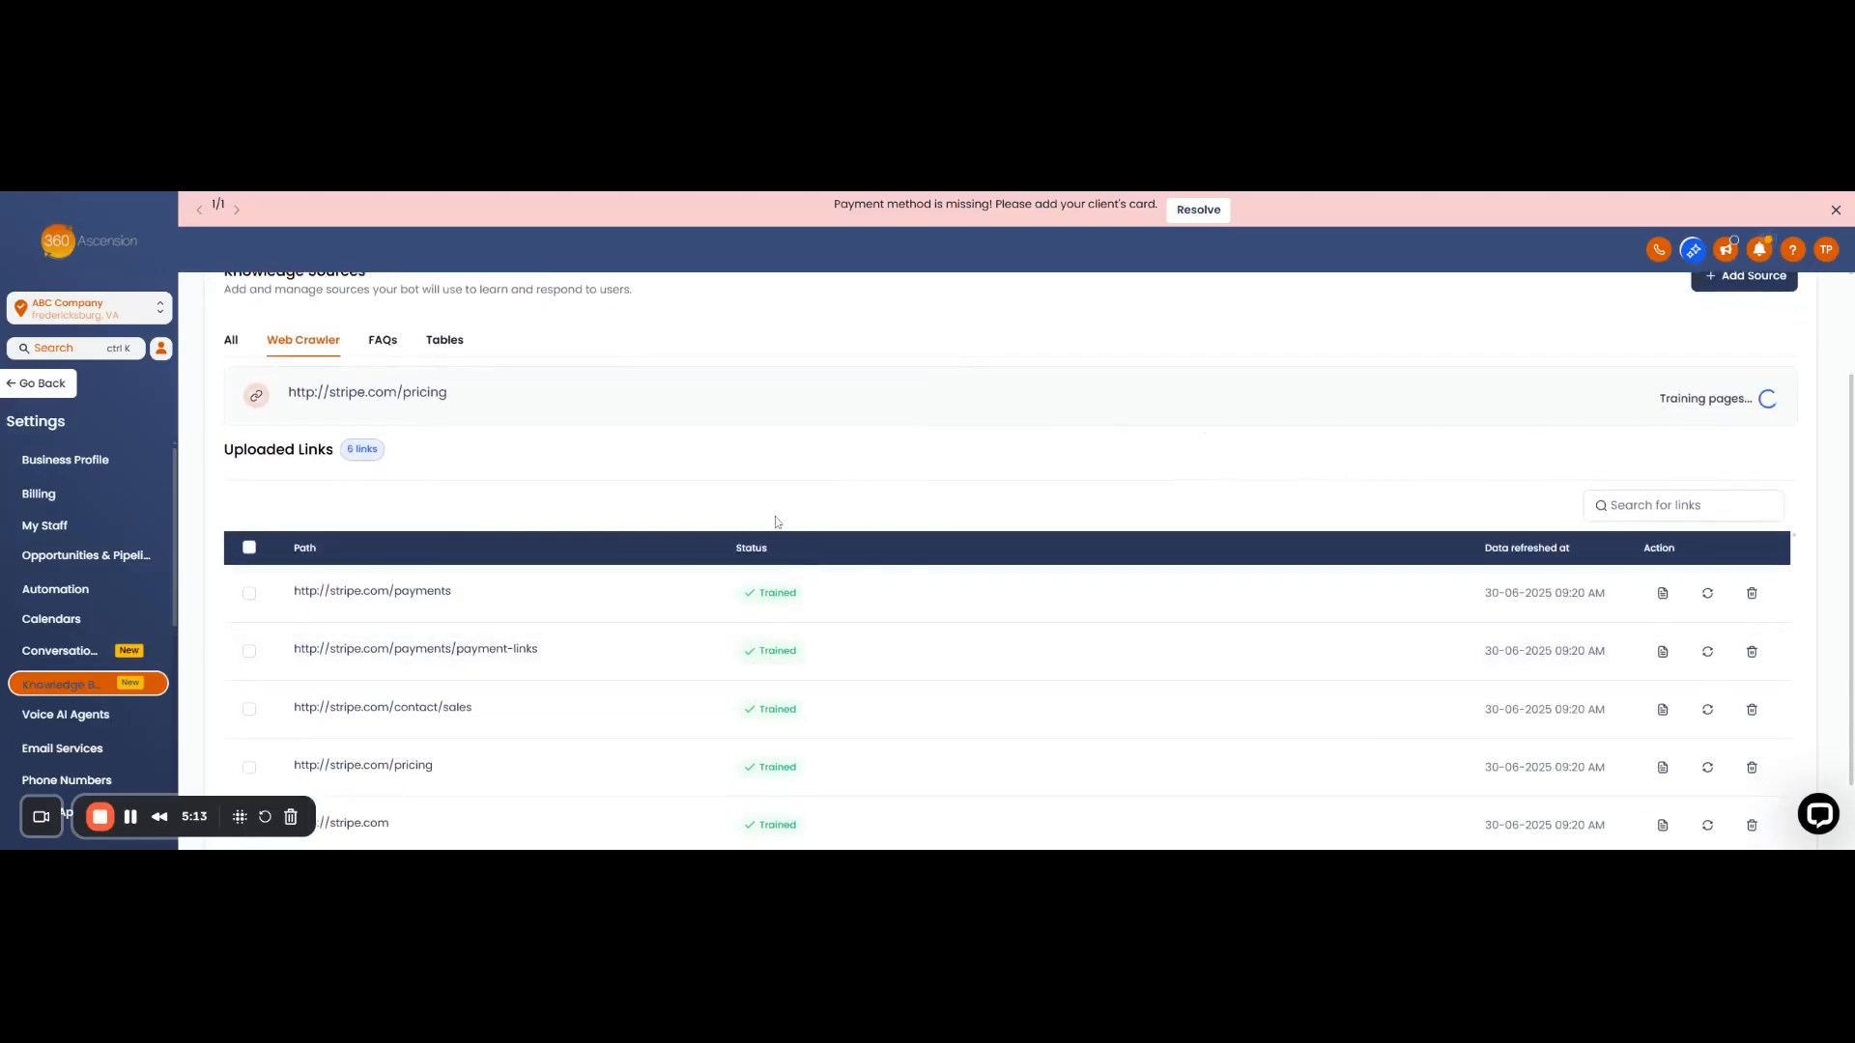
scroll(1005, 691, down, 1)
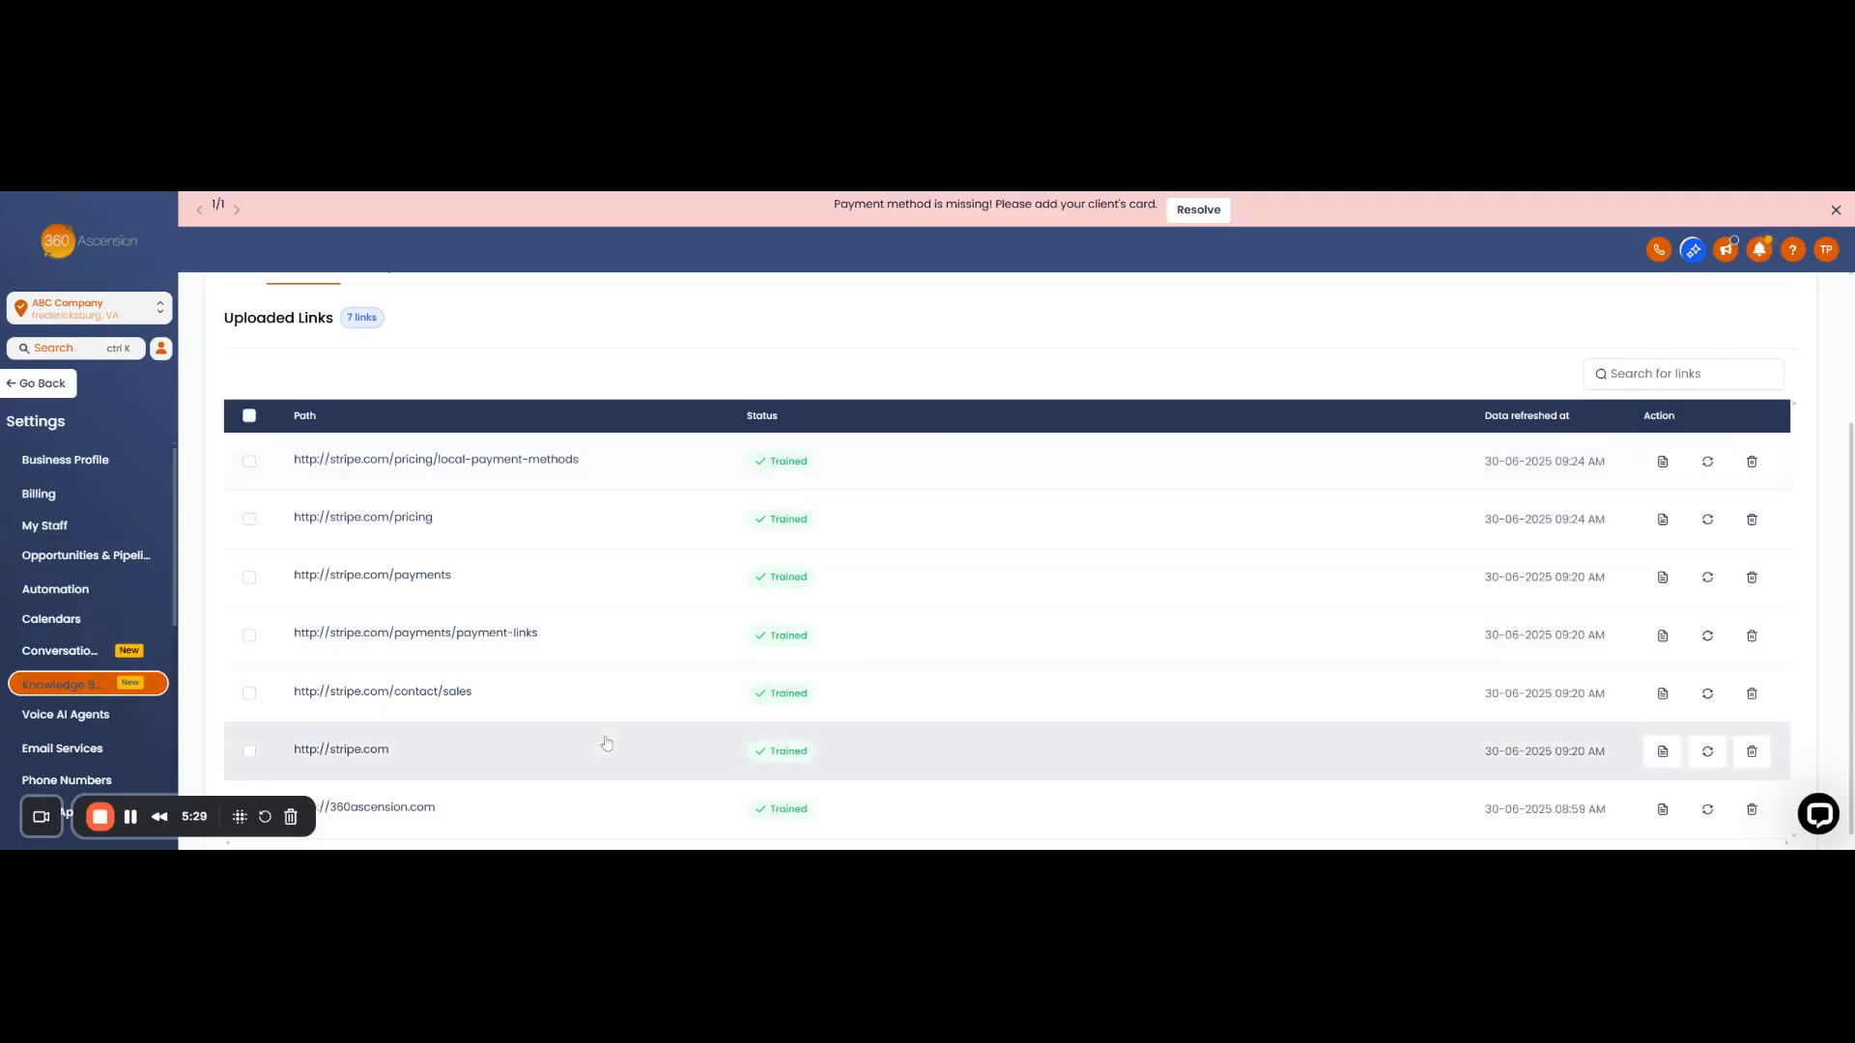
scroll(919, 364, up, 2)
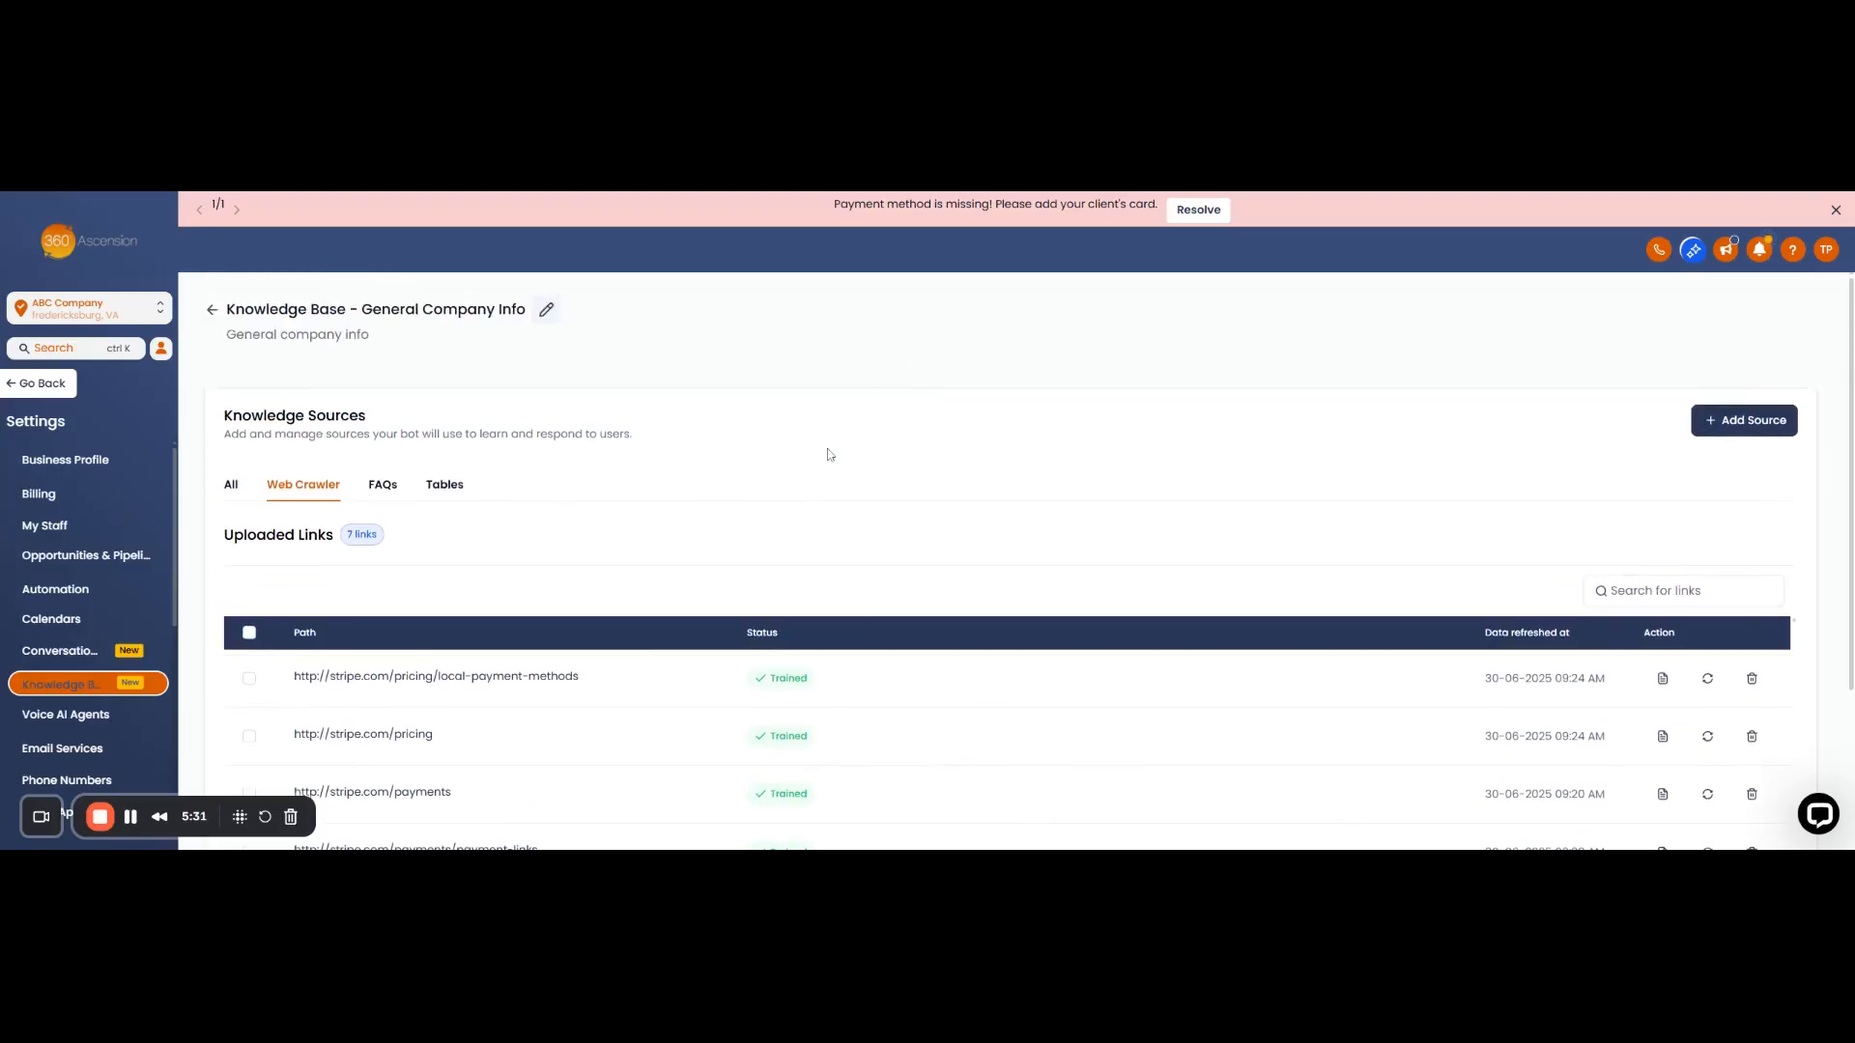